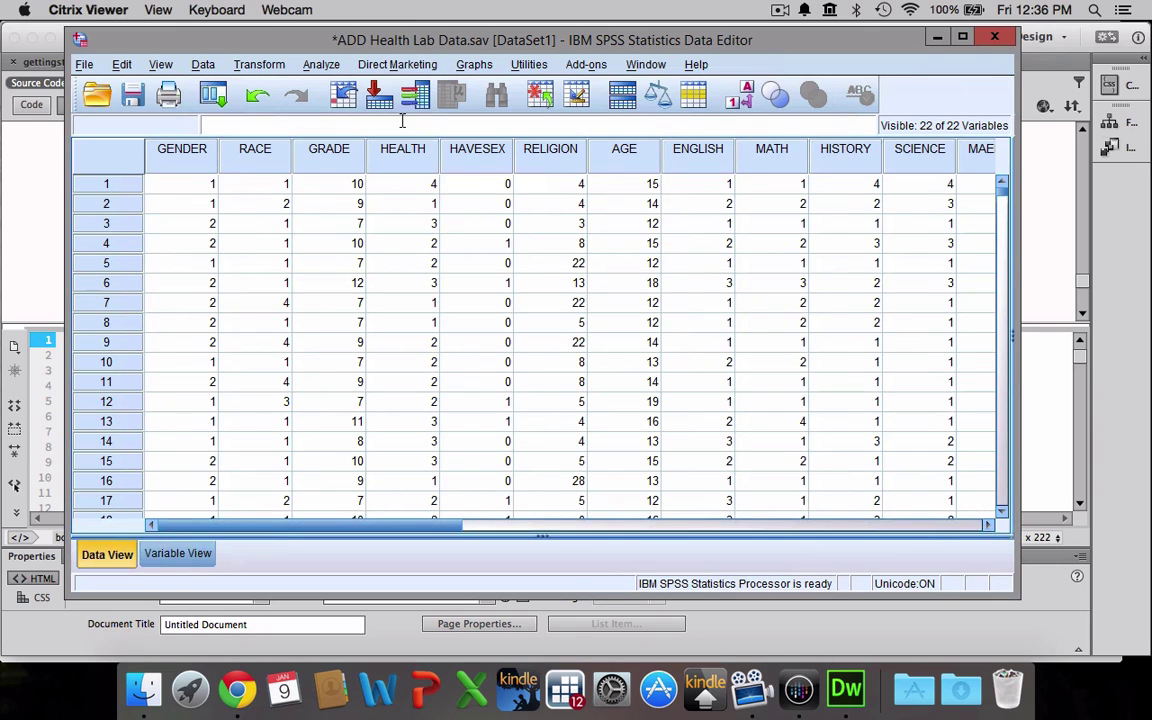
Run Frequencies on 'Respondent's grade in school', leaving the Statistics options unchanged.
click(321, 66)
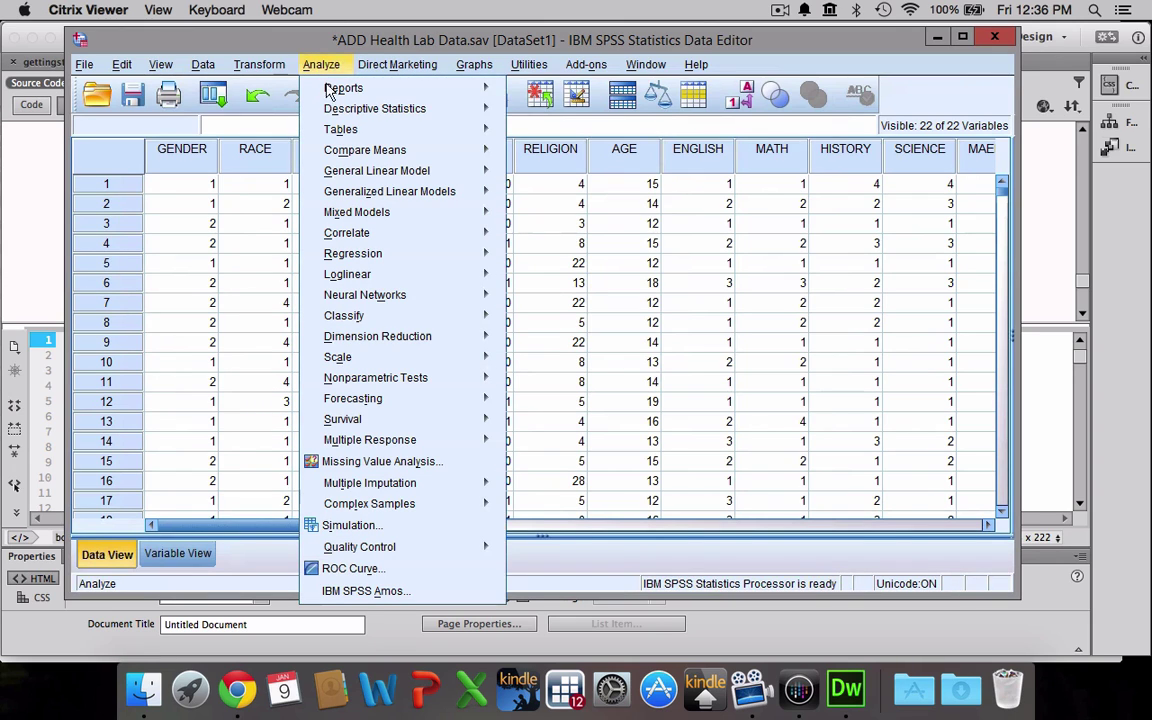
mouse_move(342, 113)
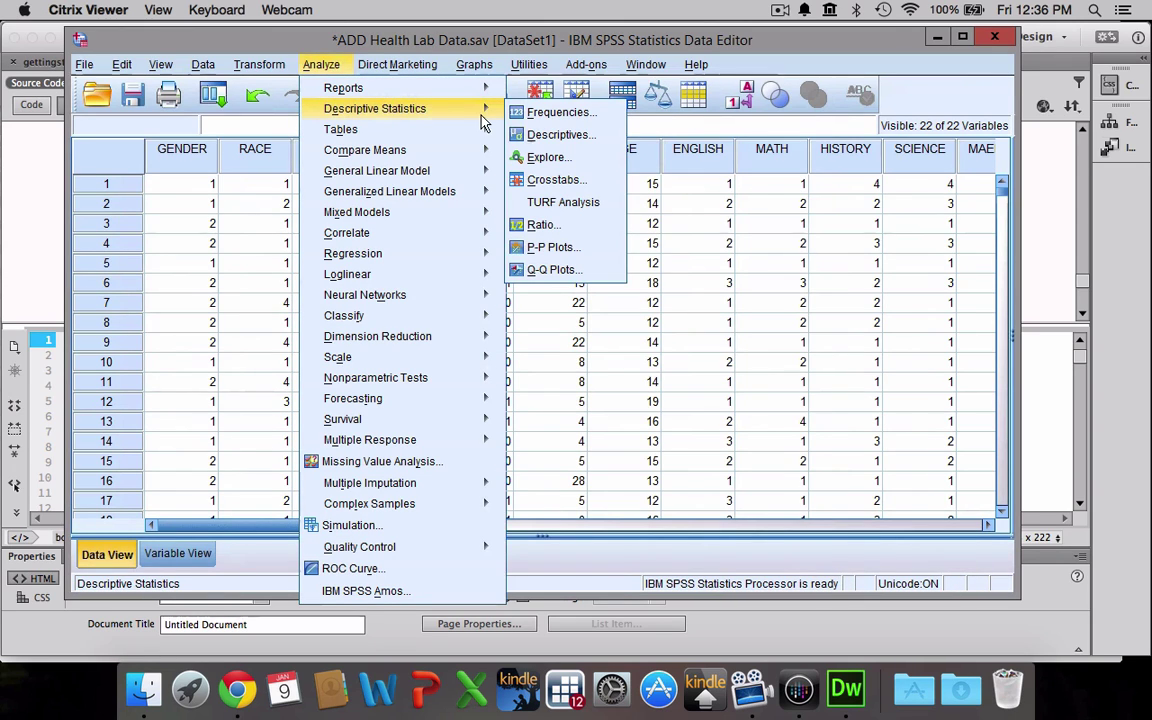
click(547, 118)
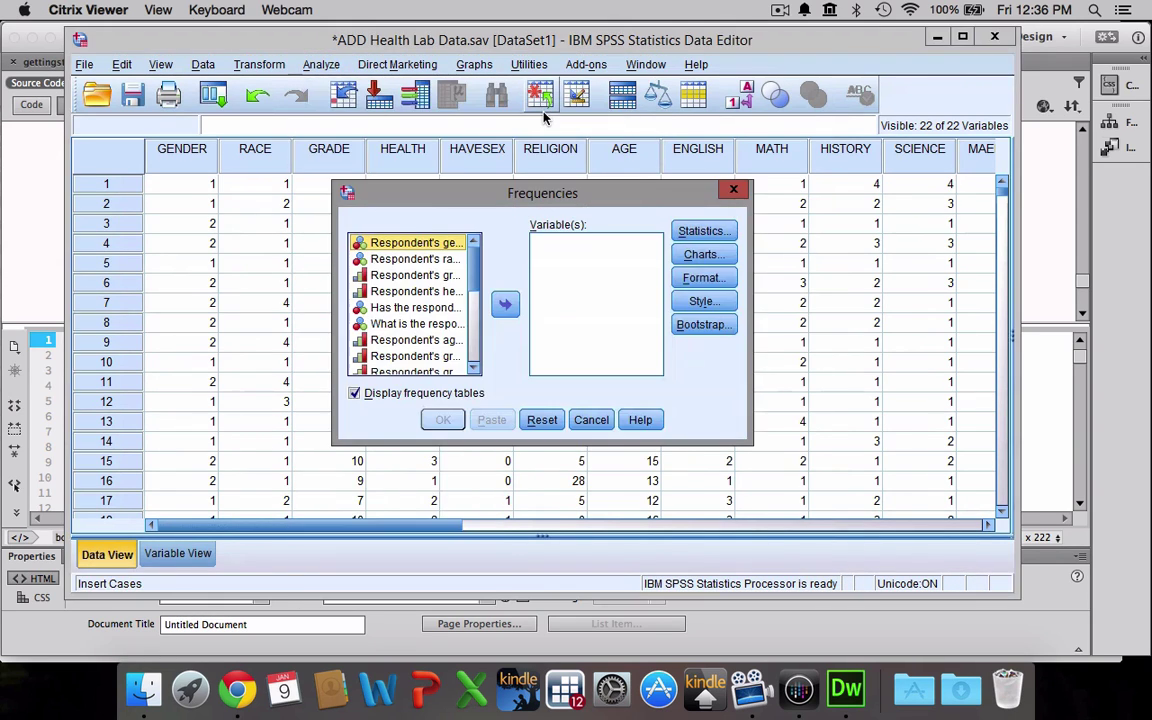
click(399, 278)
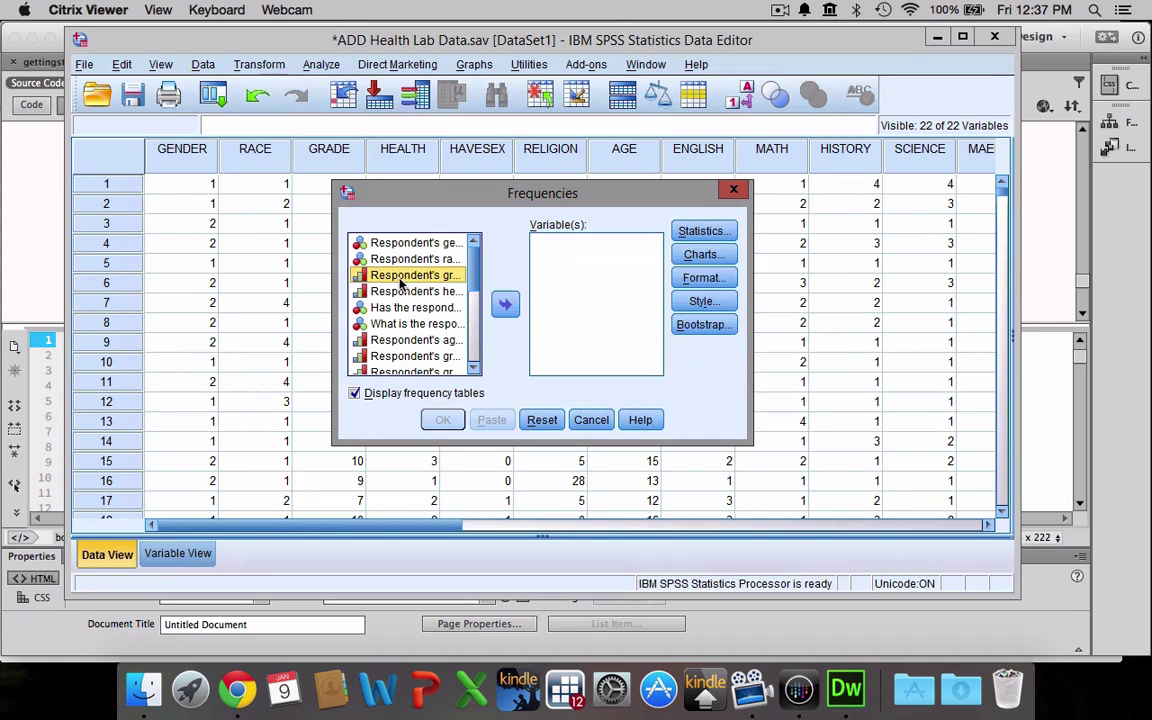
click(505, 306)
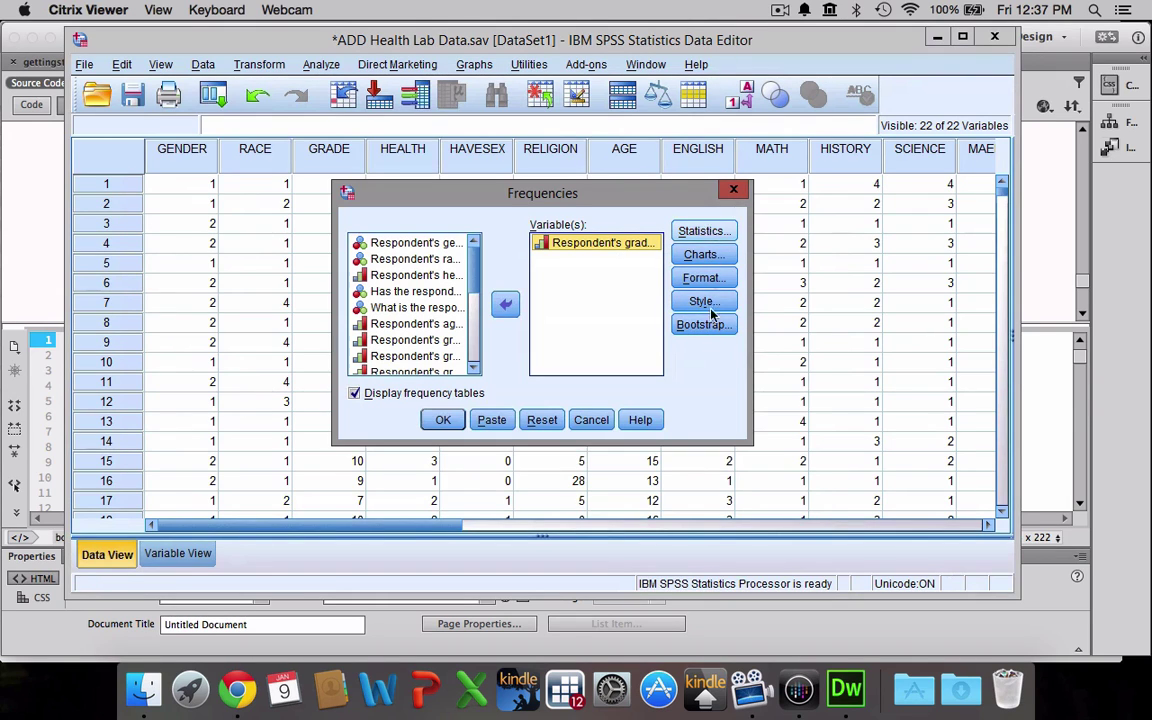
click(707, 232)
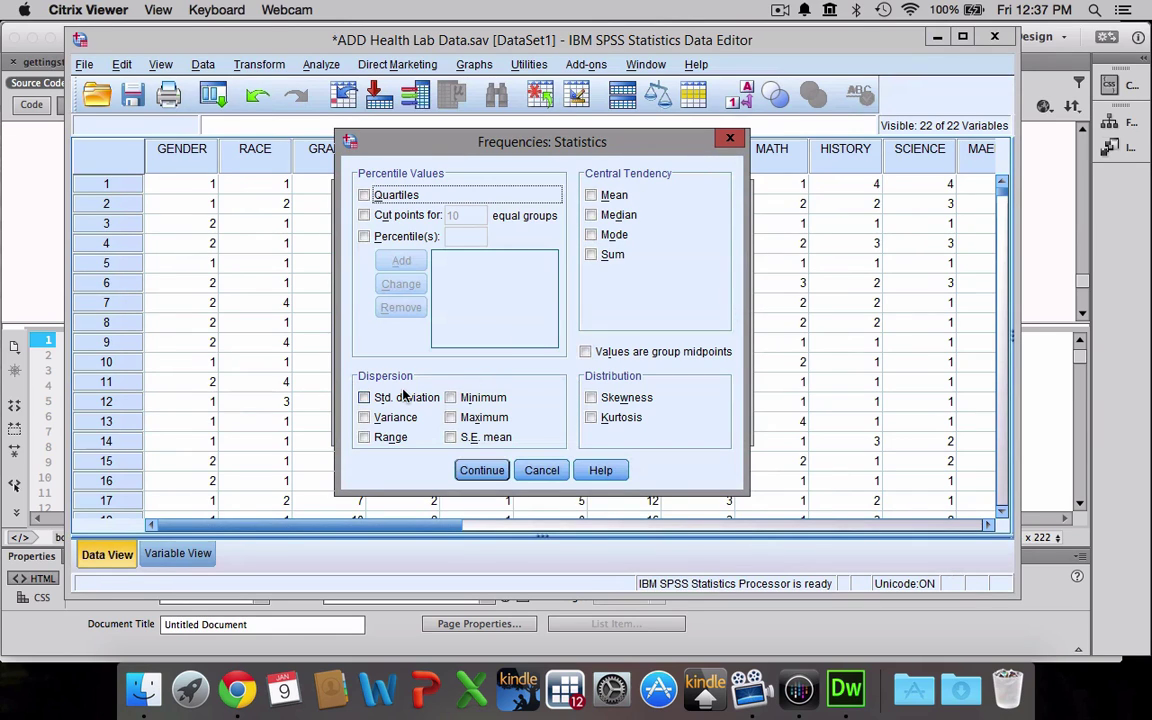
click(542, 472)
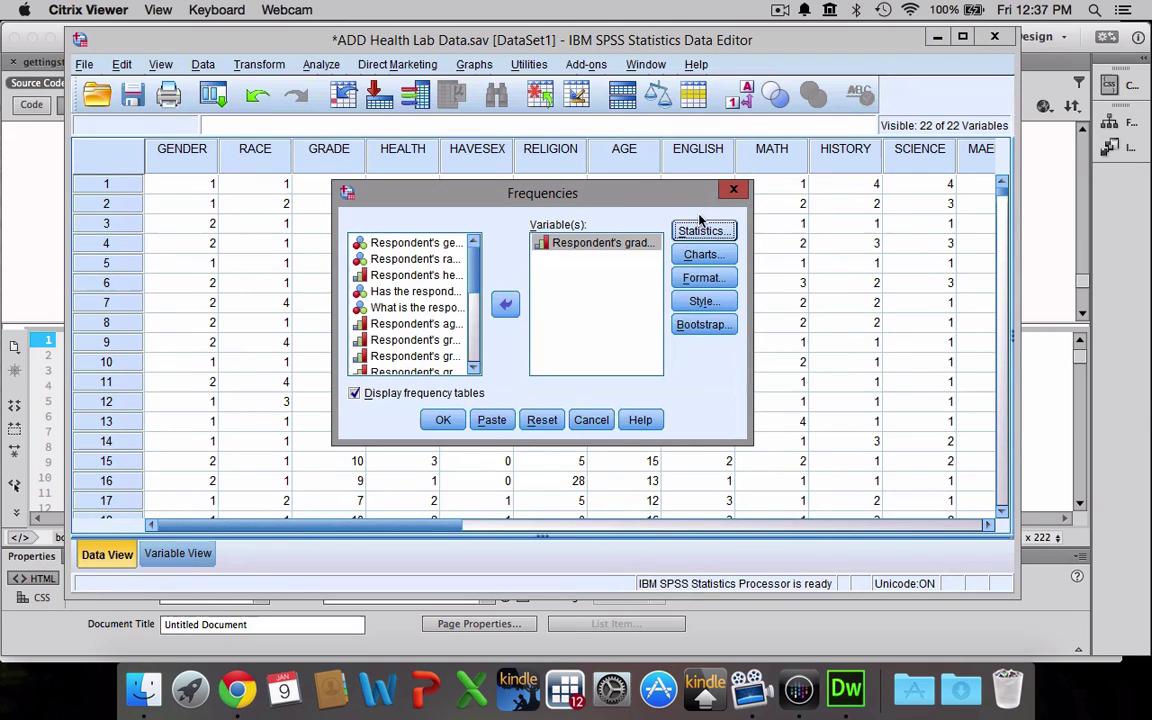
click(444, 420)
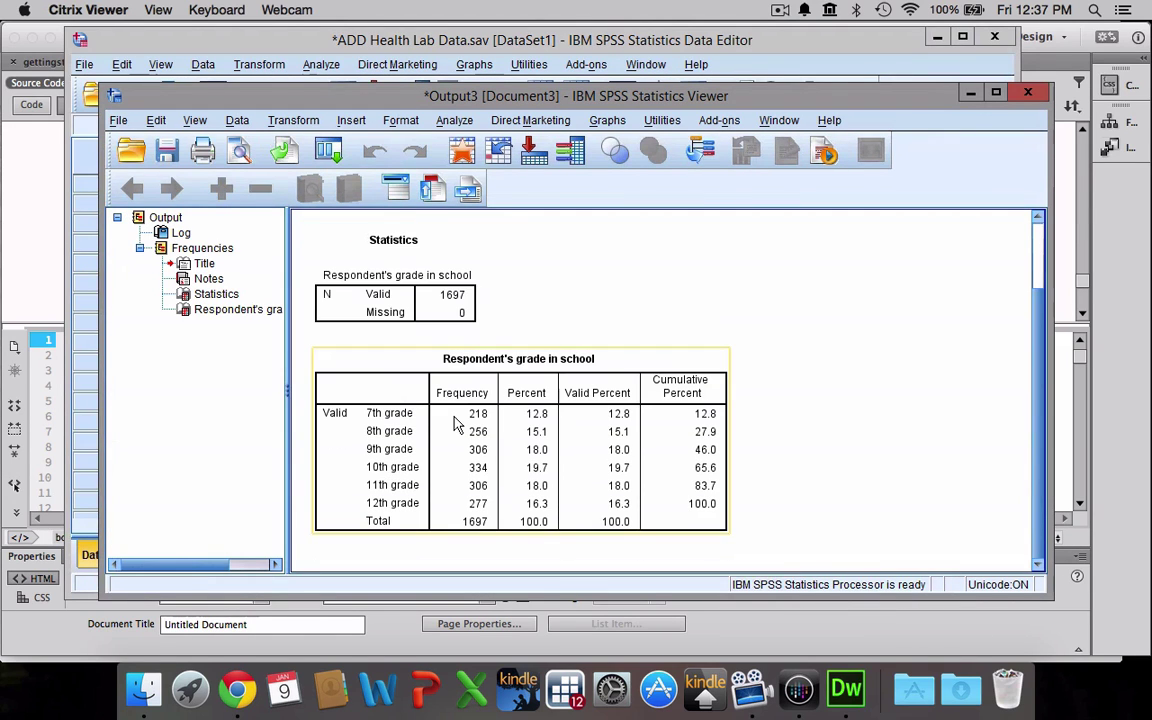
Select the Statistics table, then the grade-in-school frequency table, to review the output.
click(370, 314)
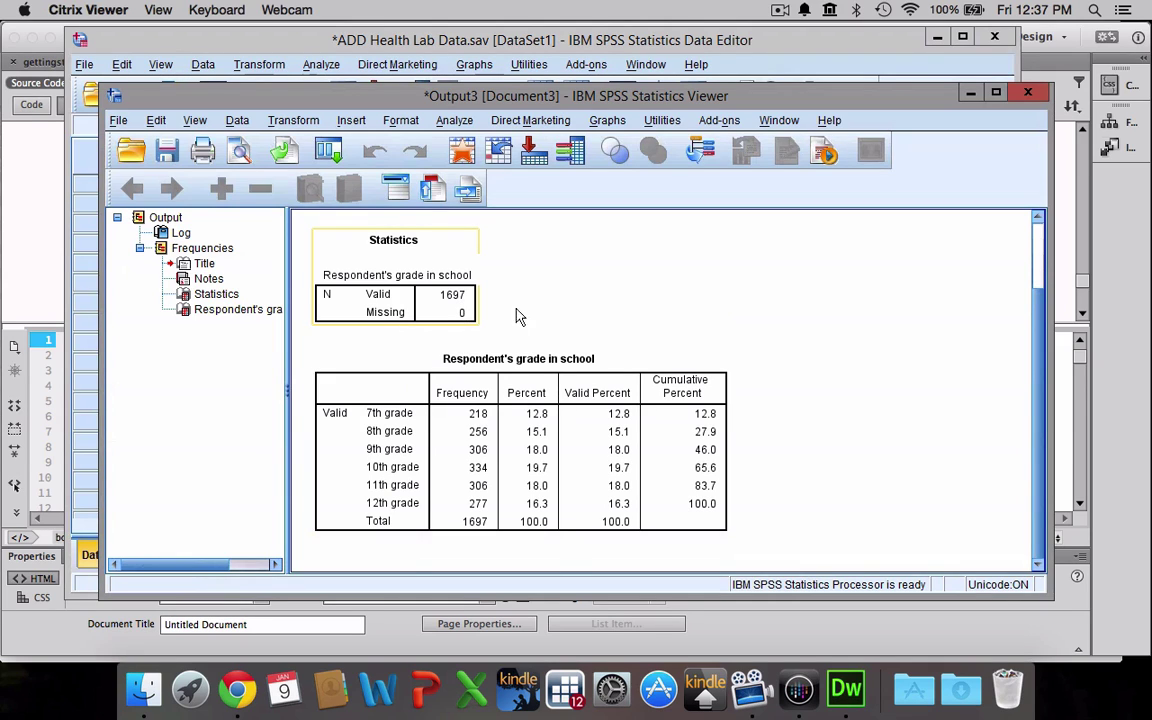
click(607, 327)
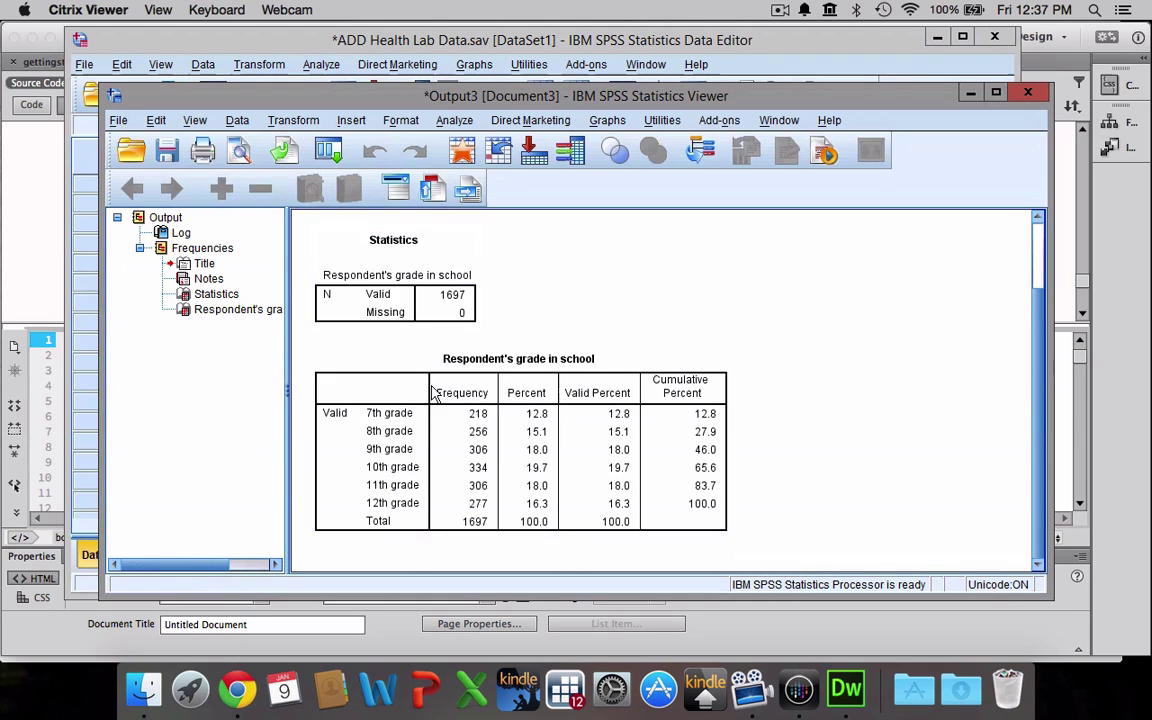
click(386, 421)
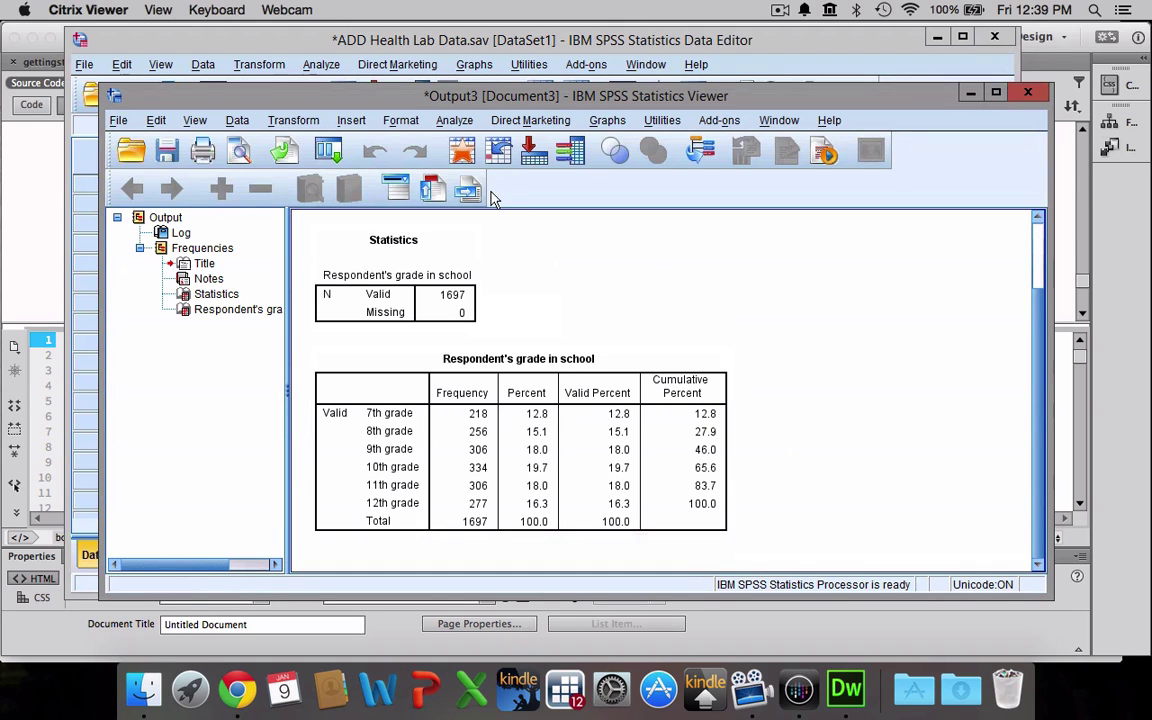
Rerun Frequencies with grade in school replaced by 'Respondent's race'.
click(458, 121)
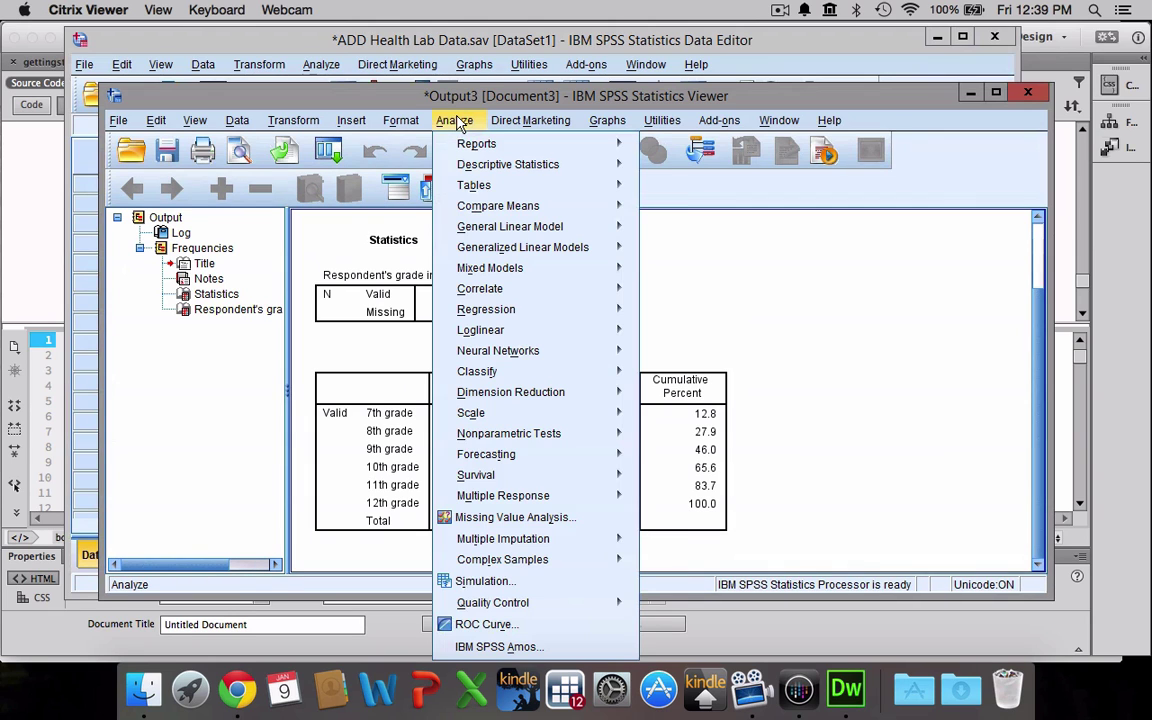
mouse_move(460, 169)
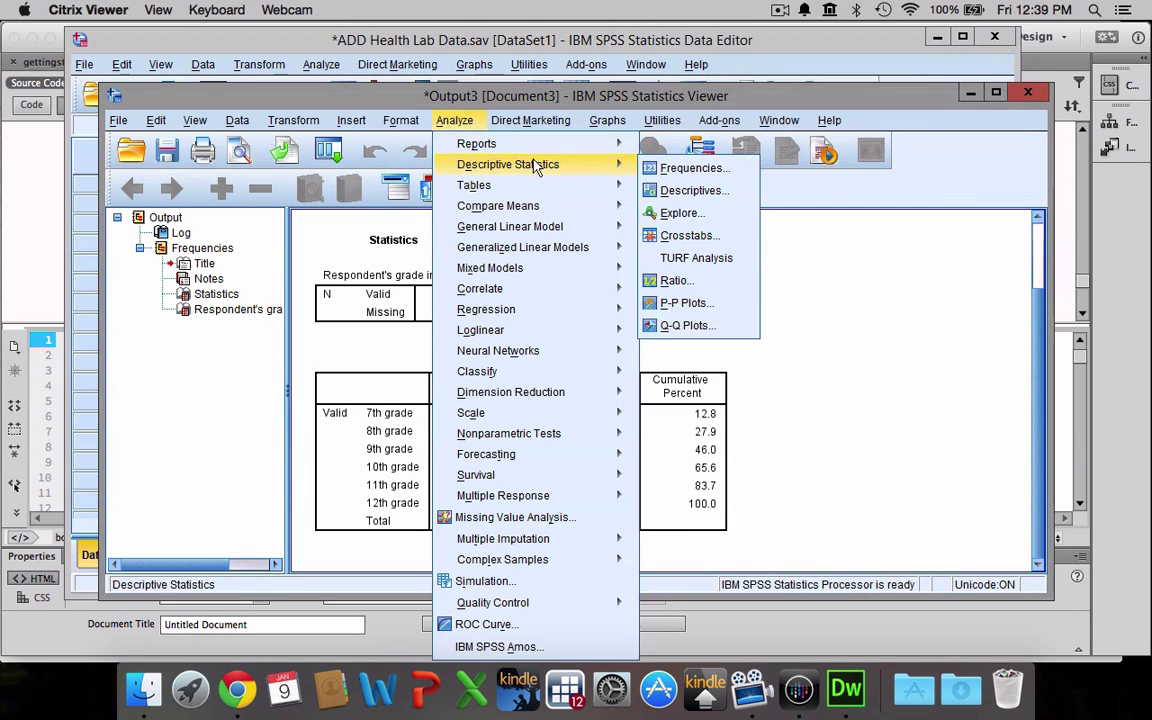
click(690, 168)
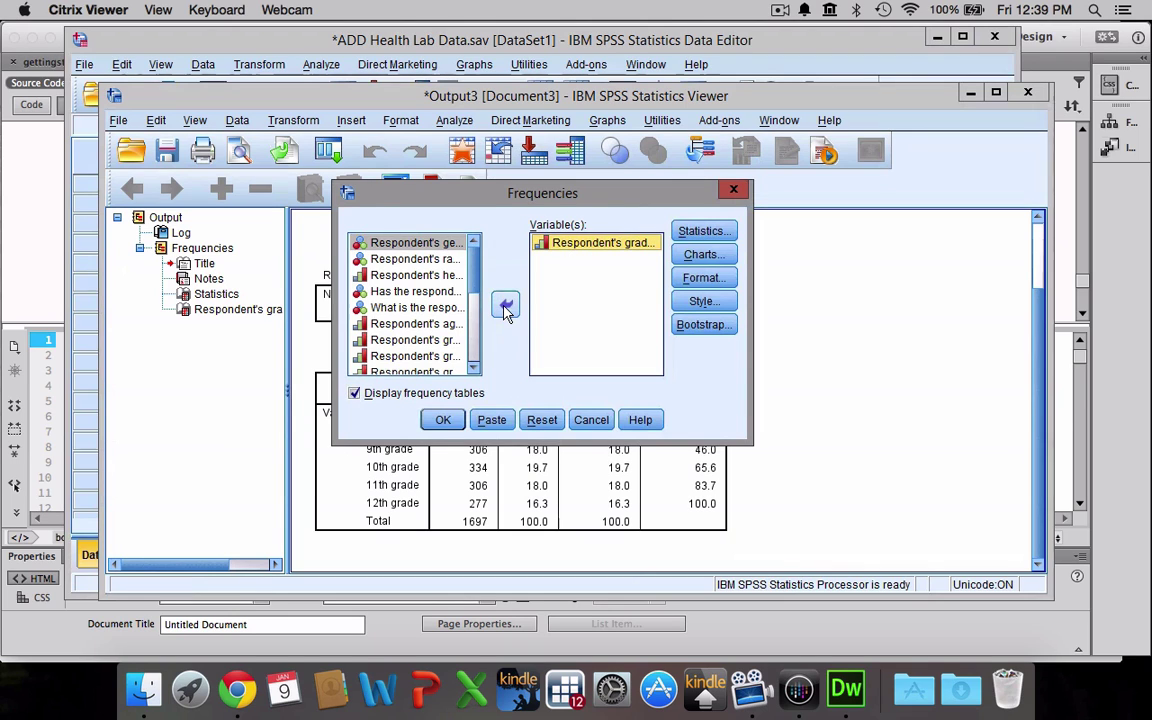
click(505, 308)
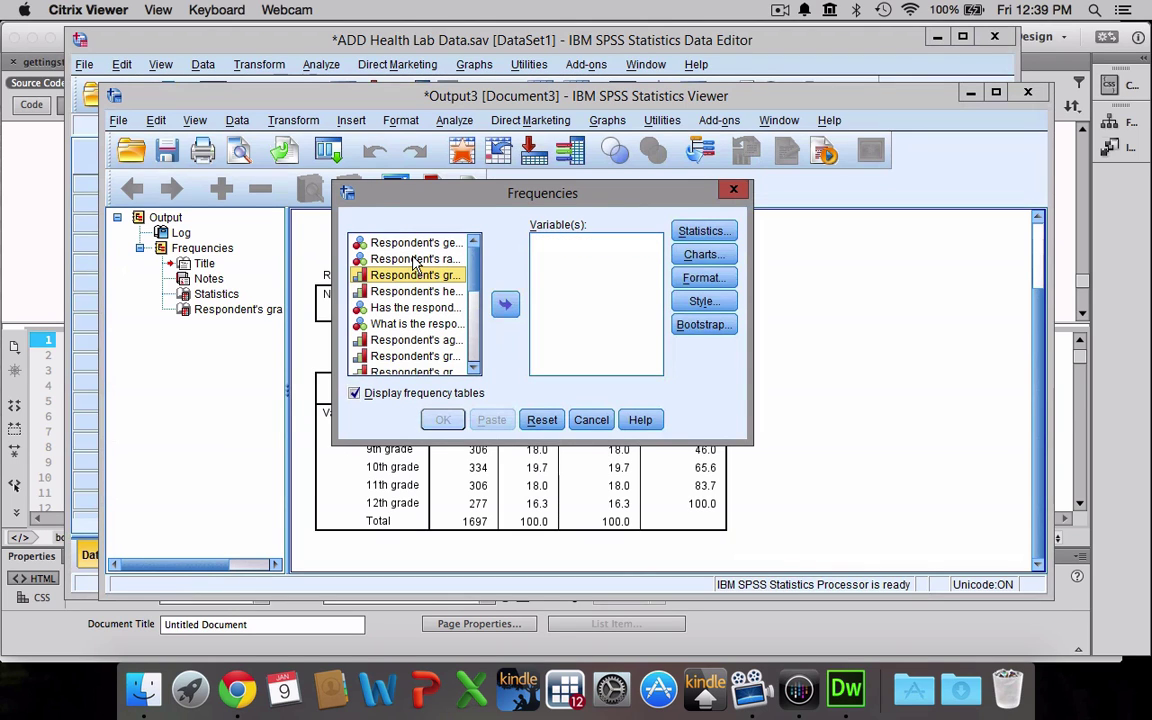
click(416, 260)
click(505, 308)
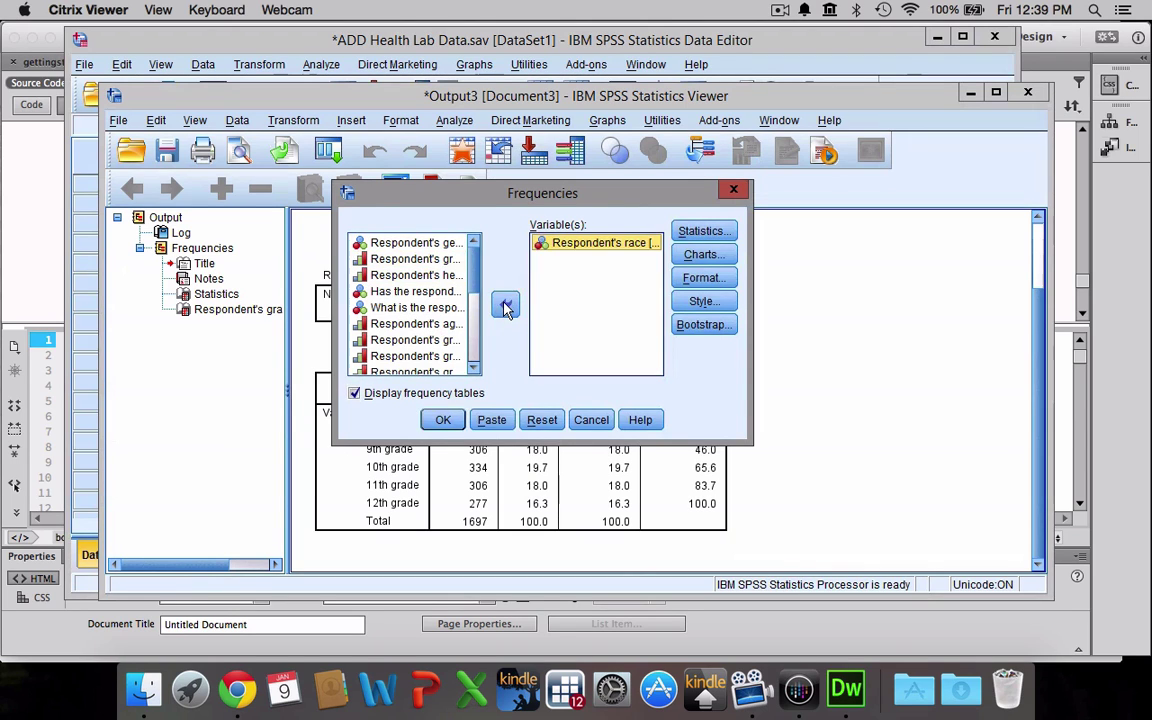
click(443, 420)
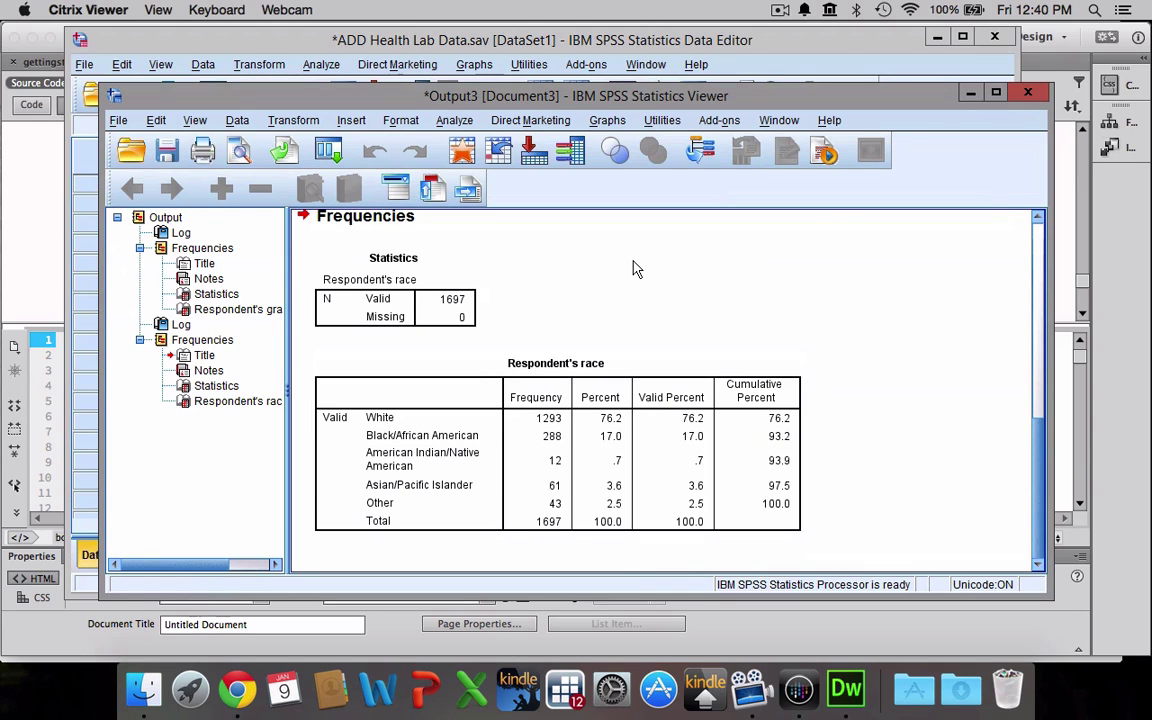
Make a legacy pie chart of groups of cases, slices by parents' marital status instead of gender.
click(607, 122)
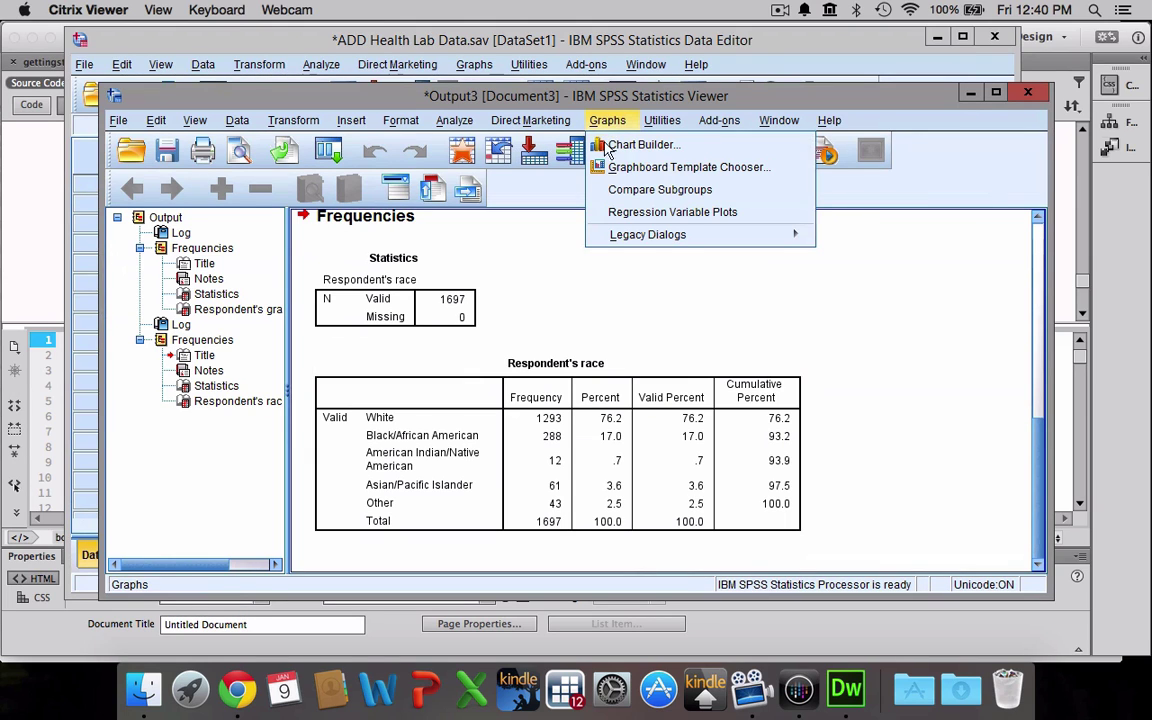
mouse_move(616, 240)
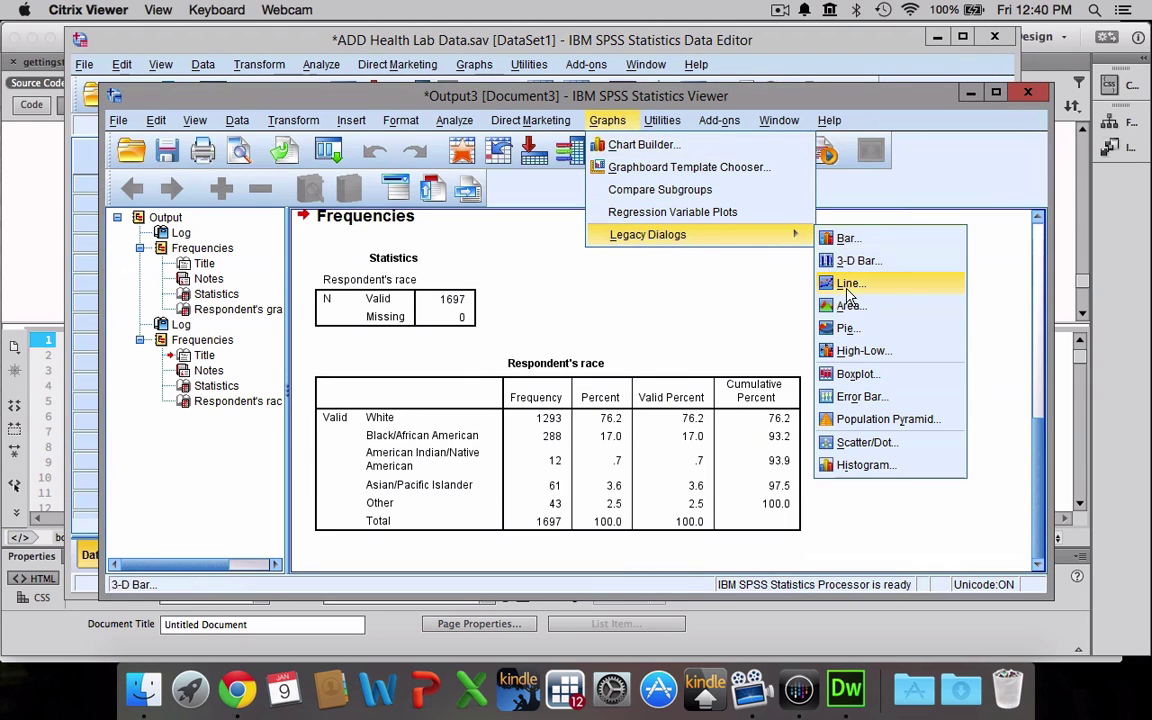
click(847, 329)
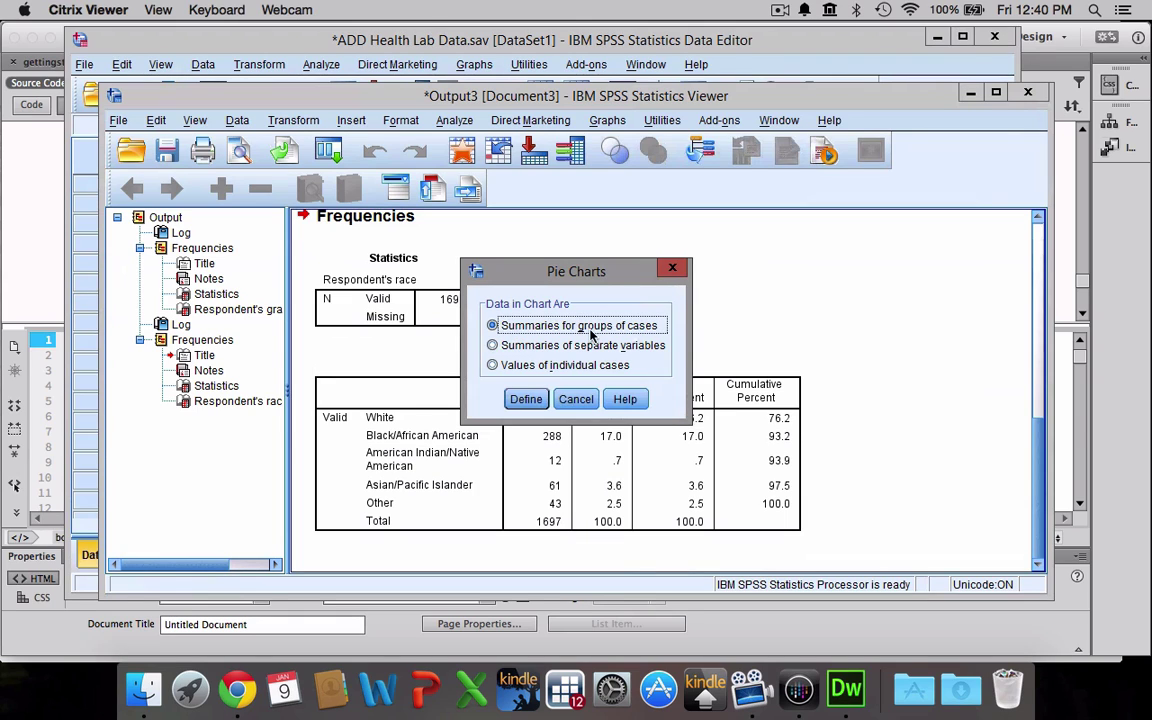
click(527, 399)
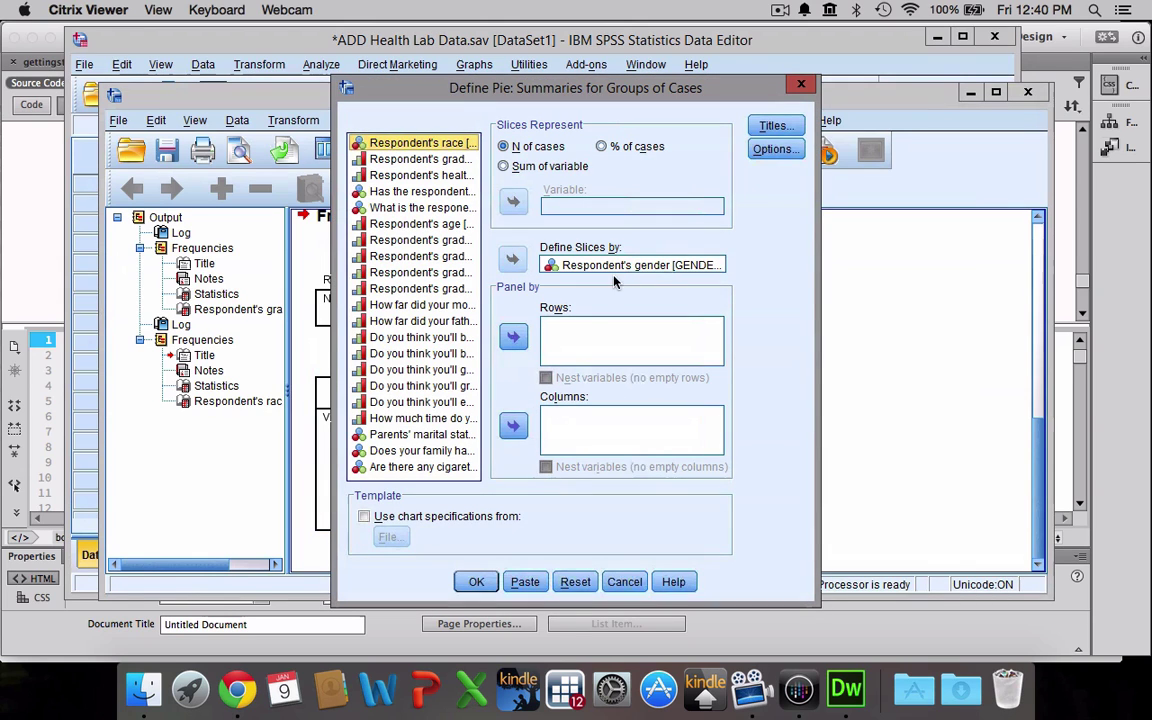
click(610, 265)
click(513, 260)
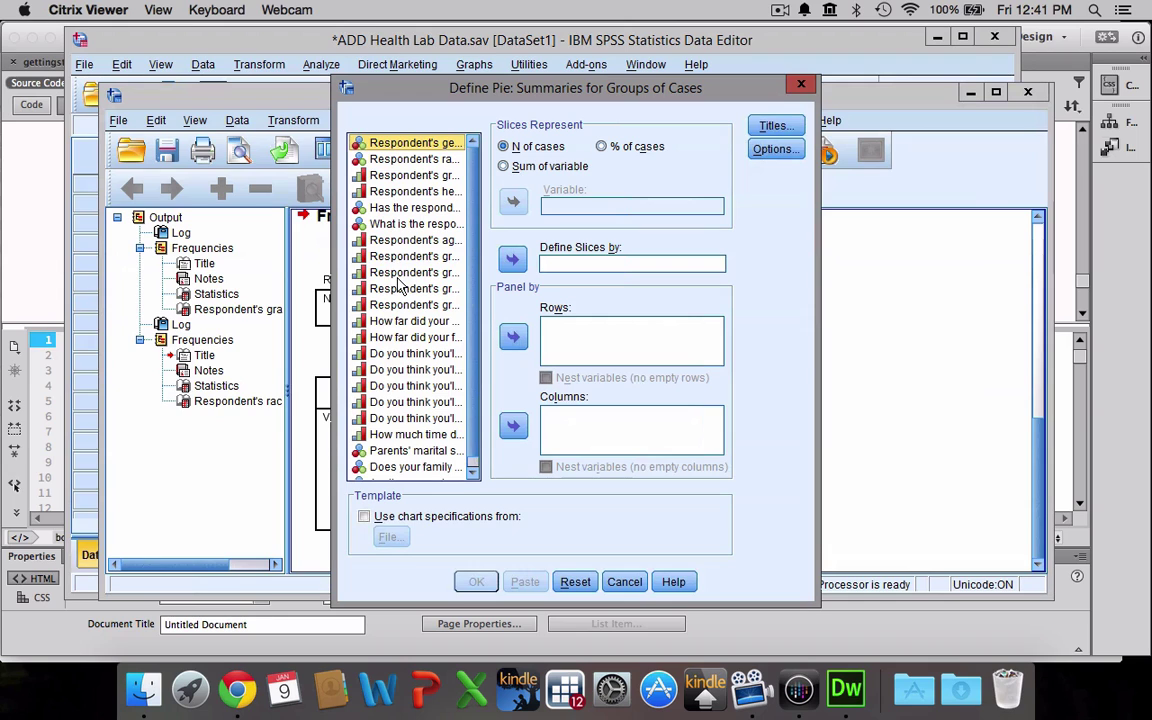
scroll(398, 285, down, 1)
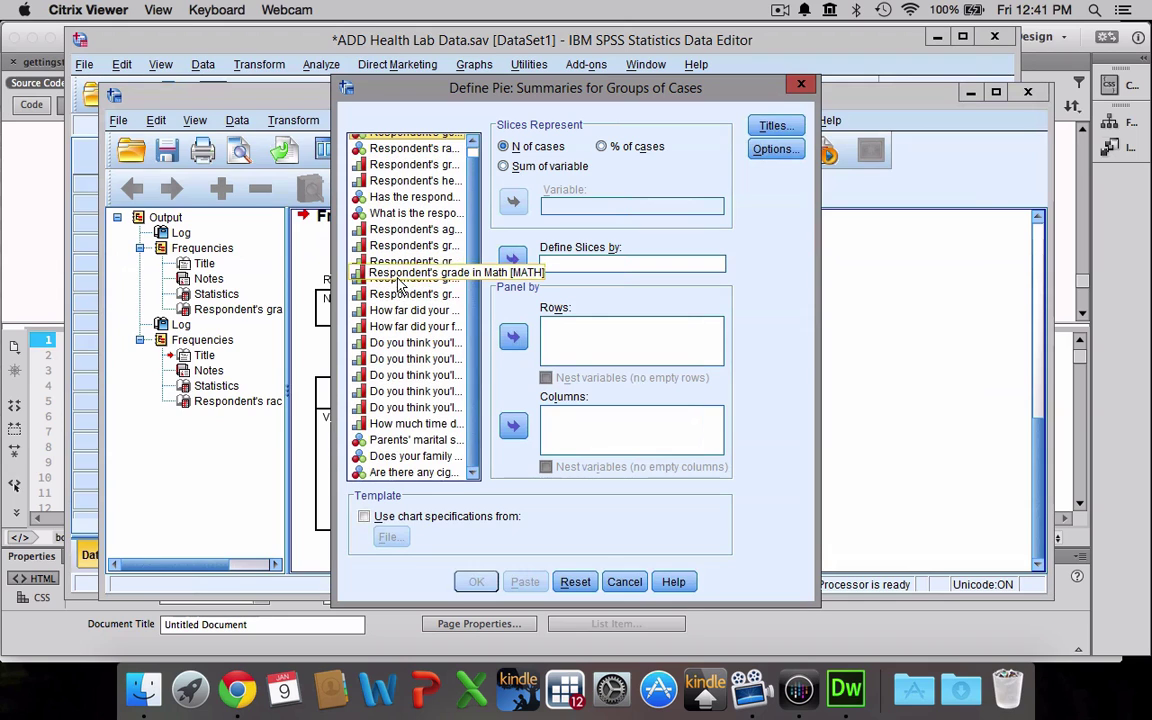
click(388, 441)
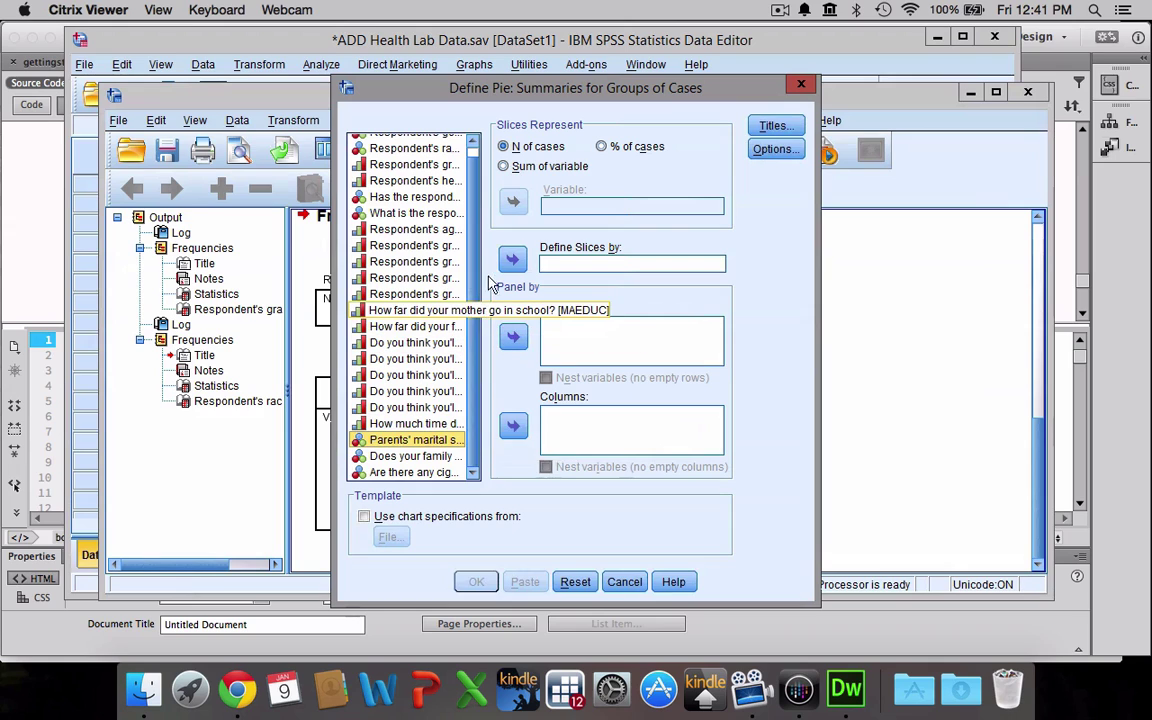
click(514, 259)
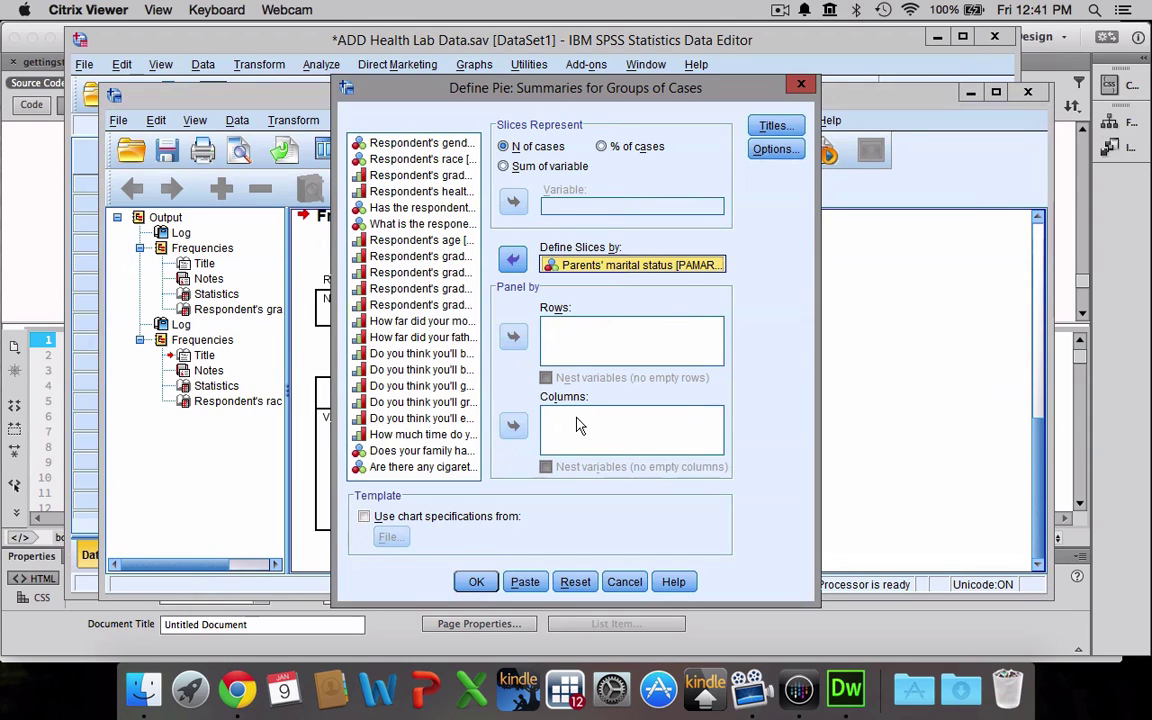
click(478, 582)
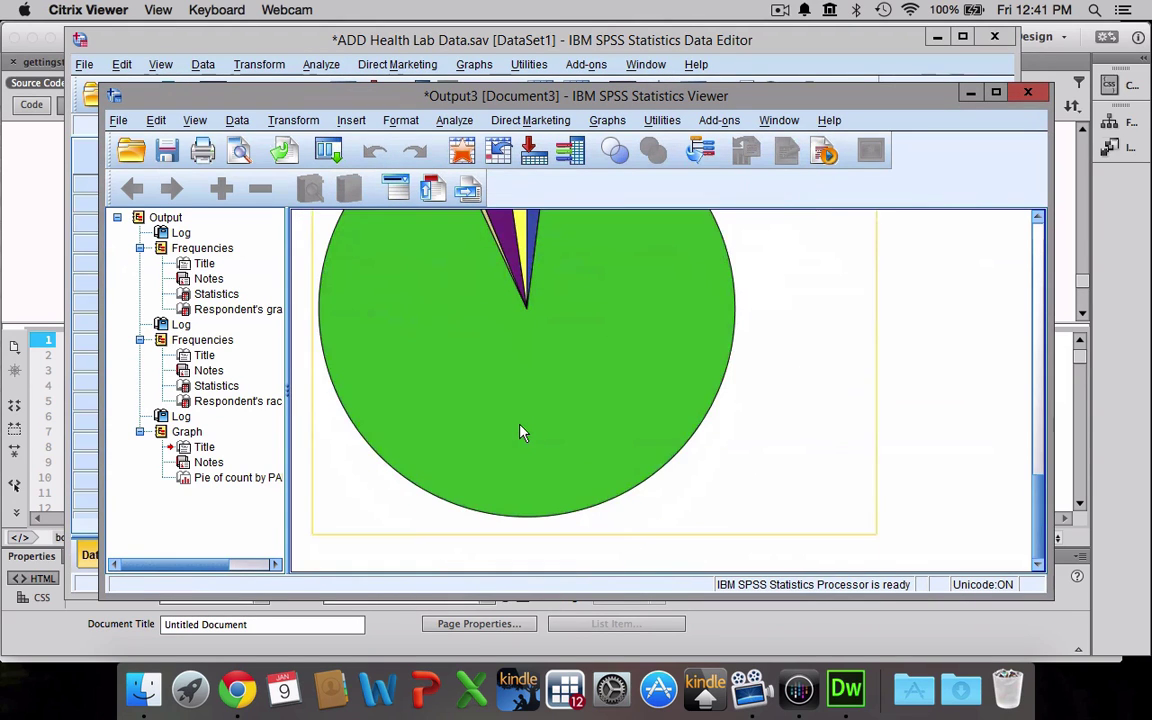
scroll(520, 432, up, 5)
scroll(519, 432, down, 2)
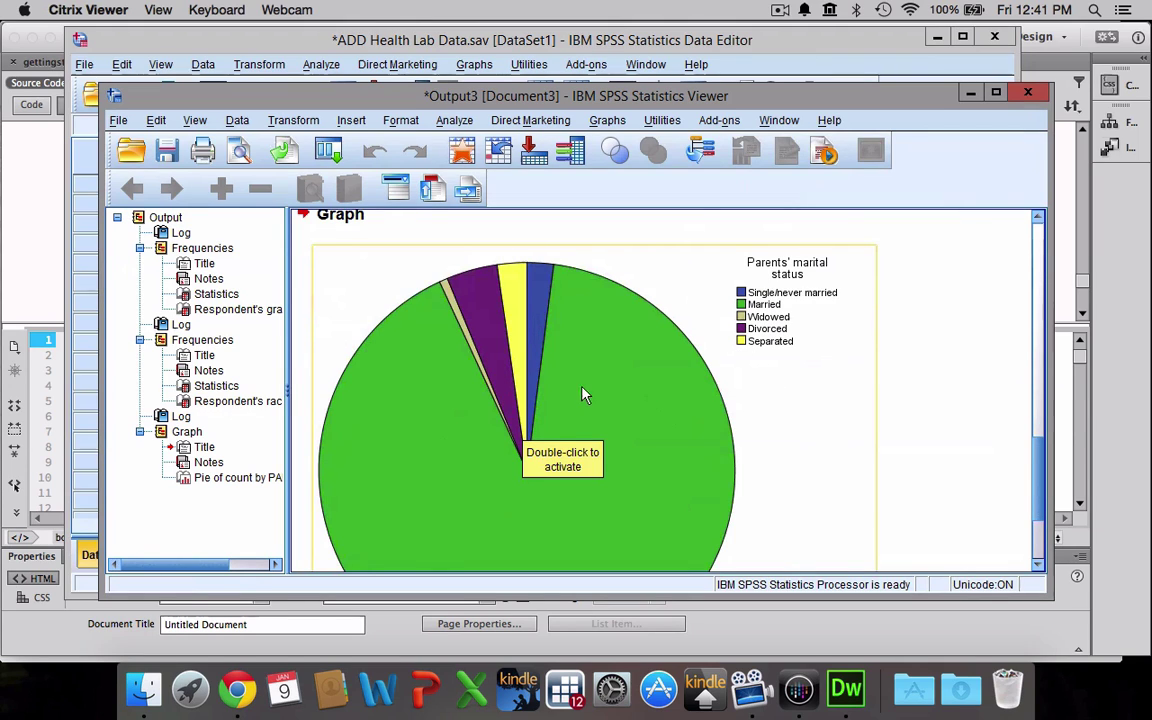
scroll(905, 473, down, 3)
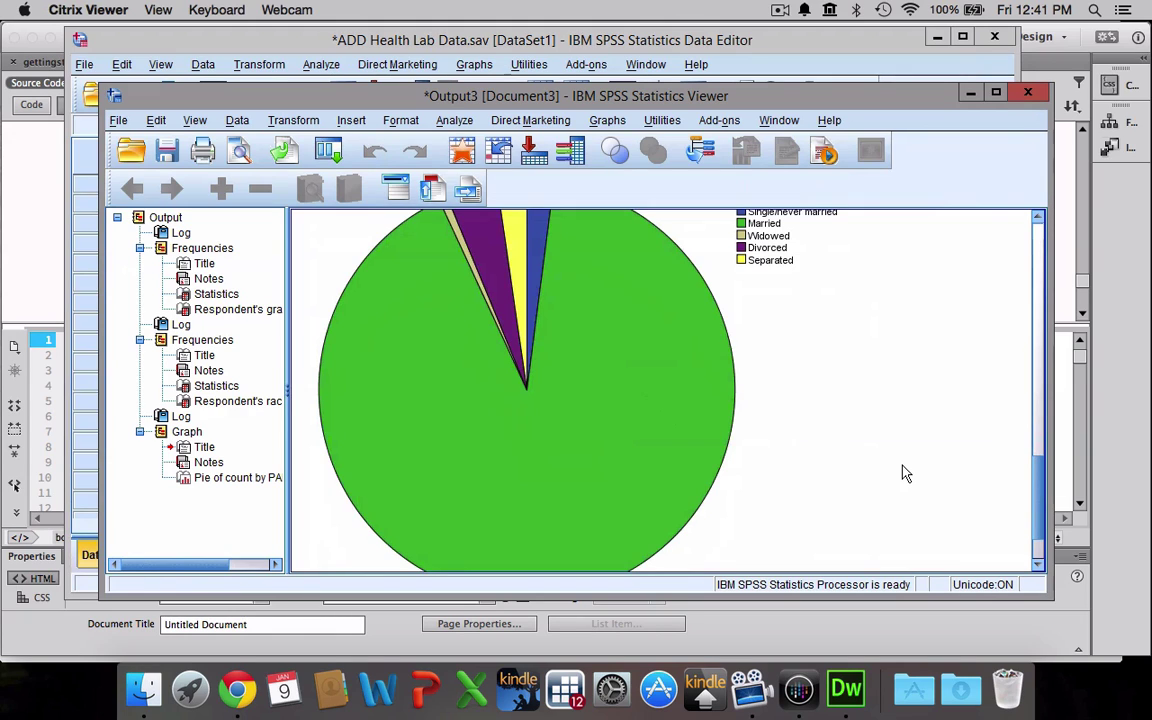
scroll(905, 473, up, 3)
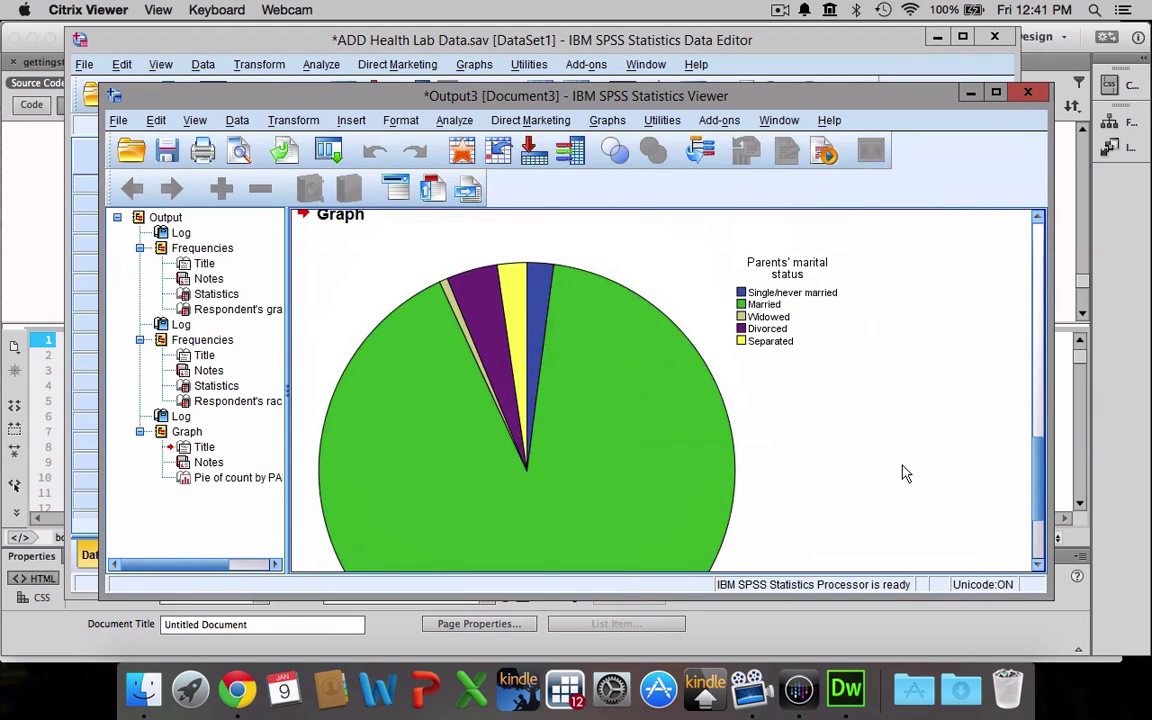
scroll(905, 473, down, 3)
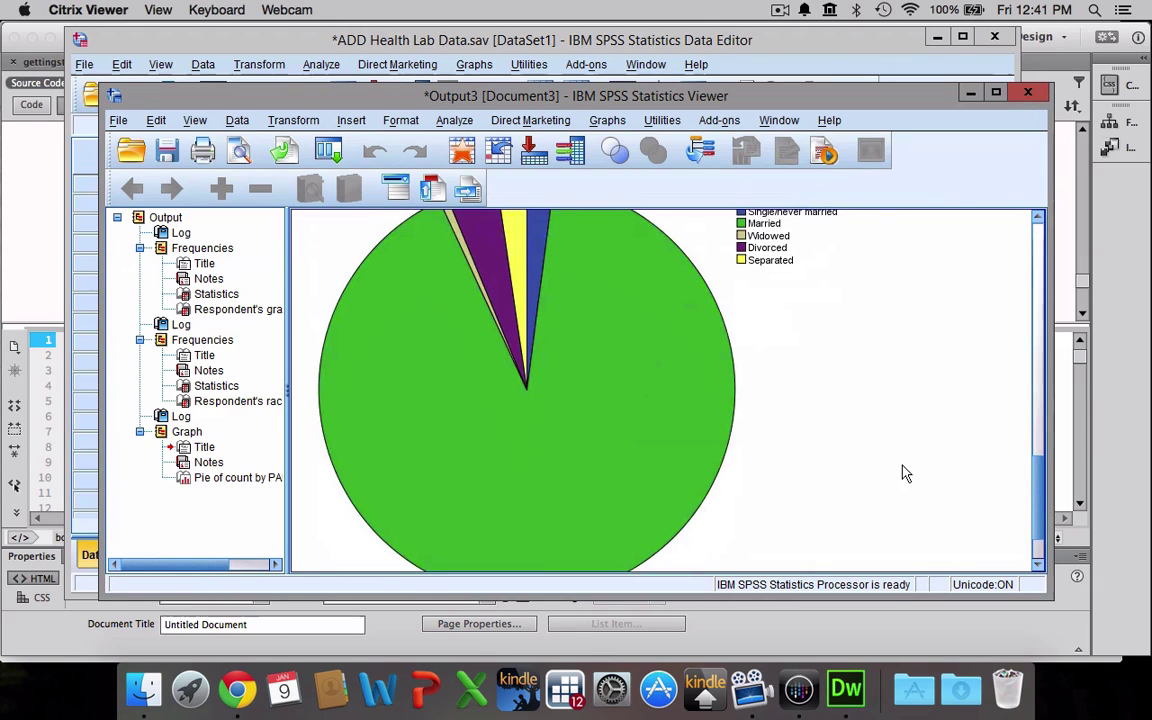
click(620, 391)
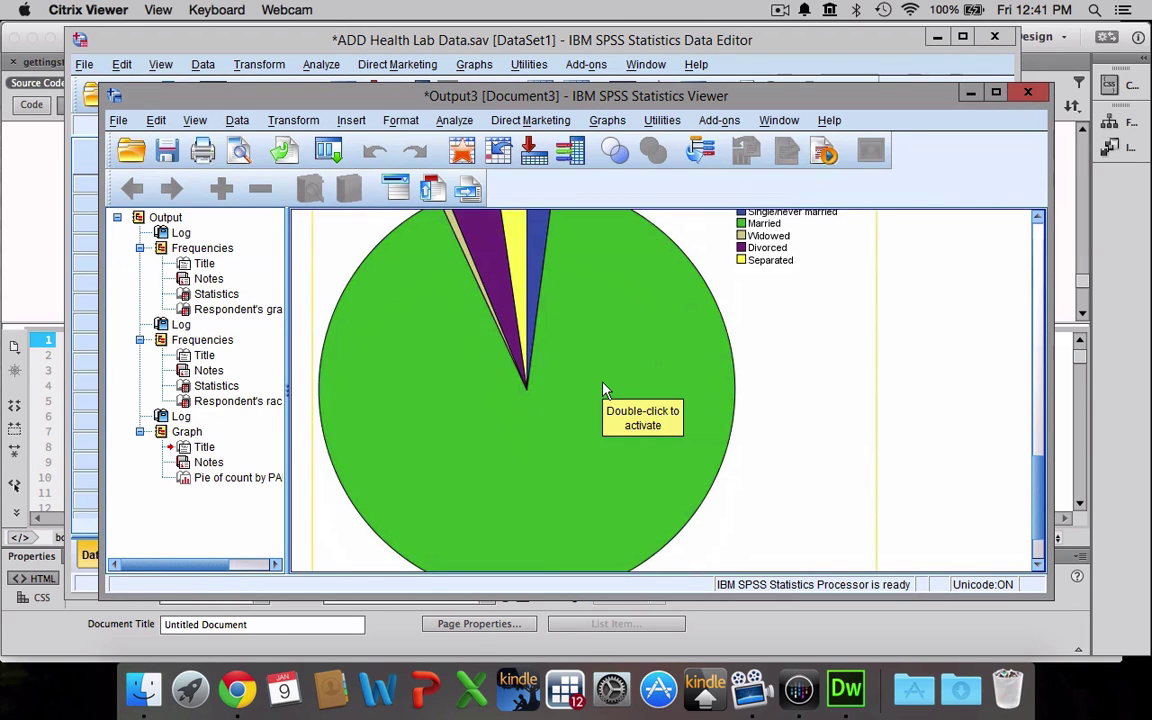
click(604, 390)
In the Chart Editor, add count labels to the Married, Divorced, Separated, Single and Widowed slices.
double_click(605, 389)
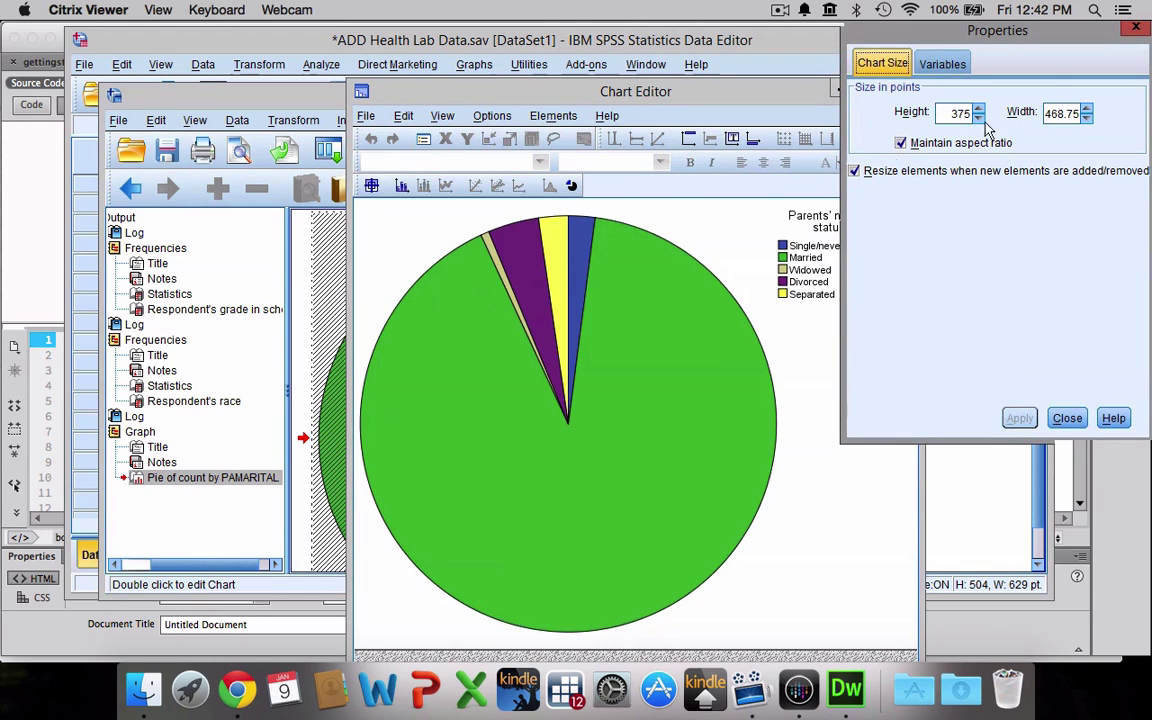
click(1066, 419)
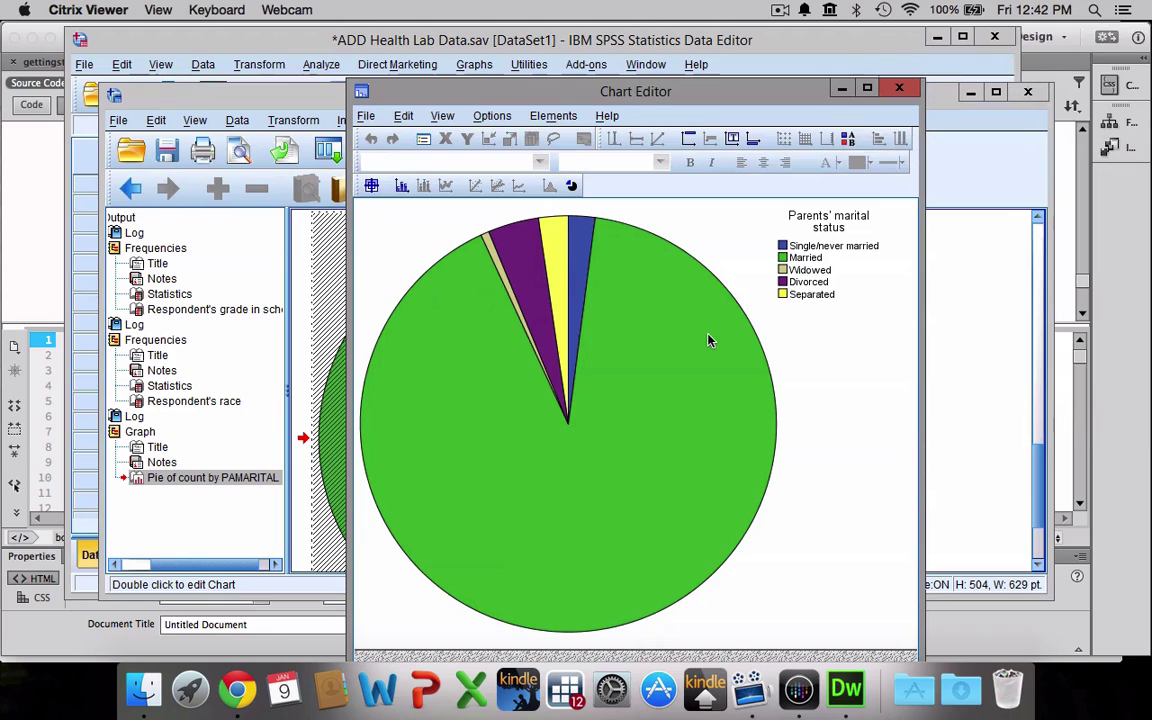
click(582, 250)
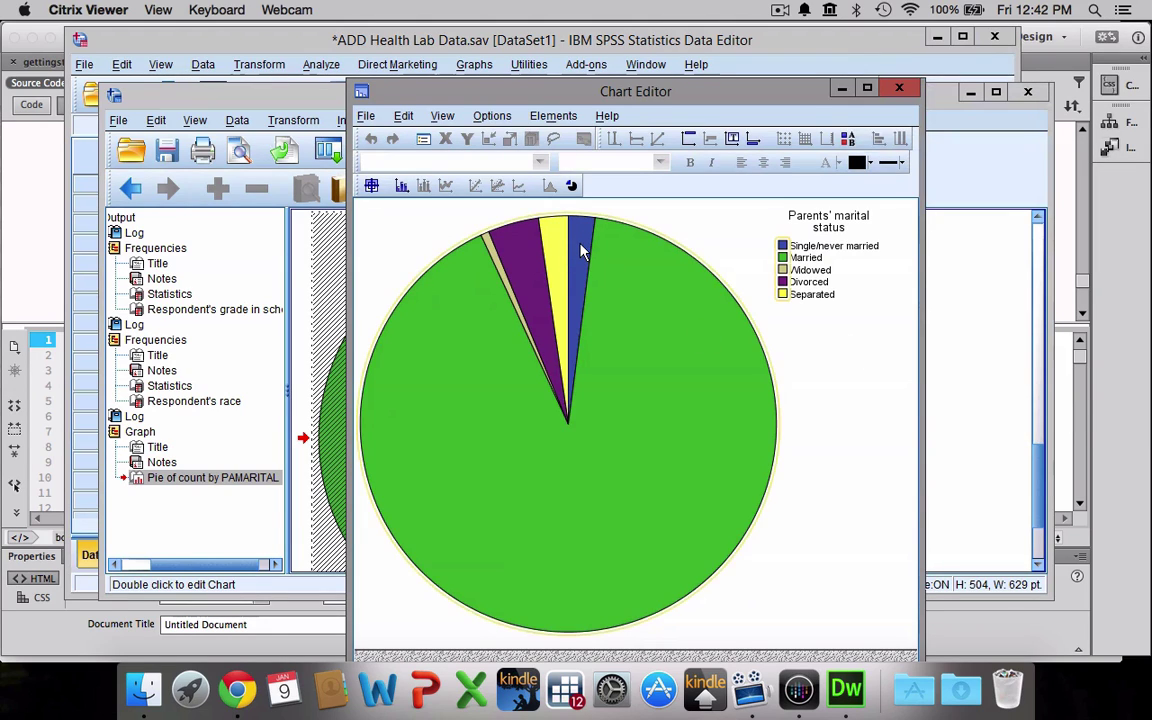
click(371, 186)
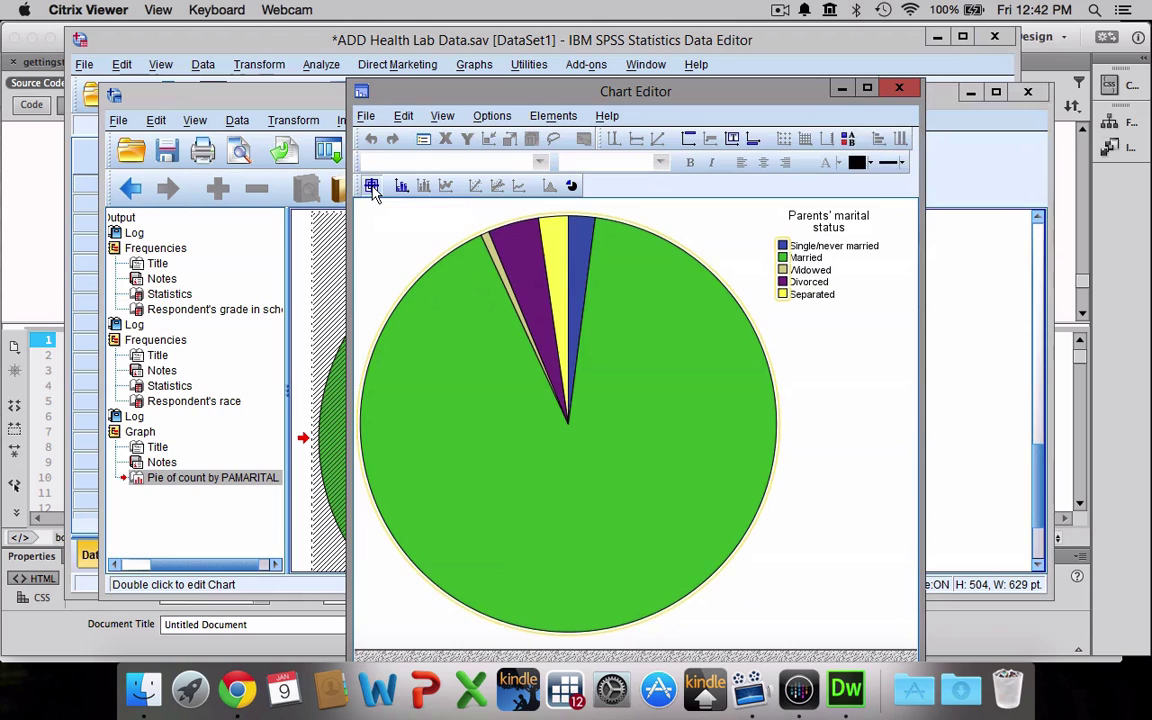
click(617, 441)
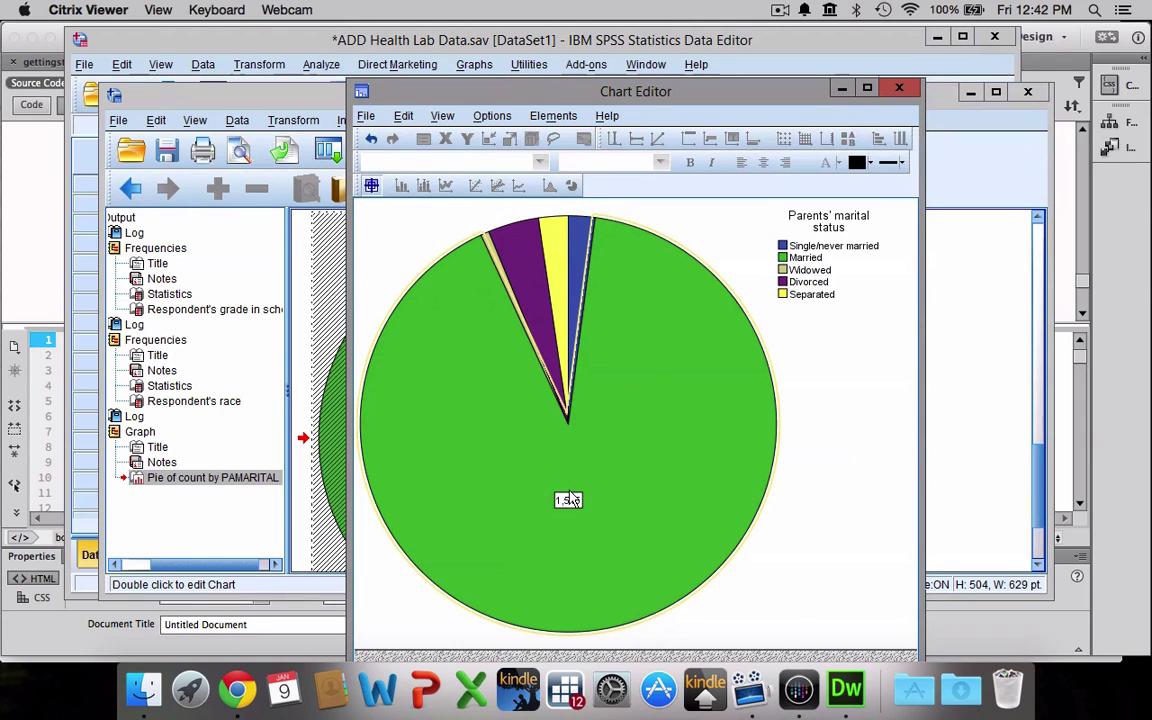
click(530, 262)
click(557, 258)
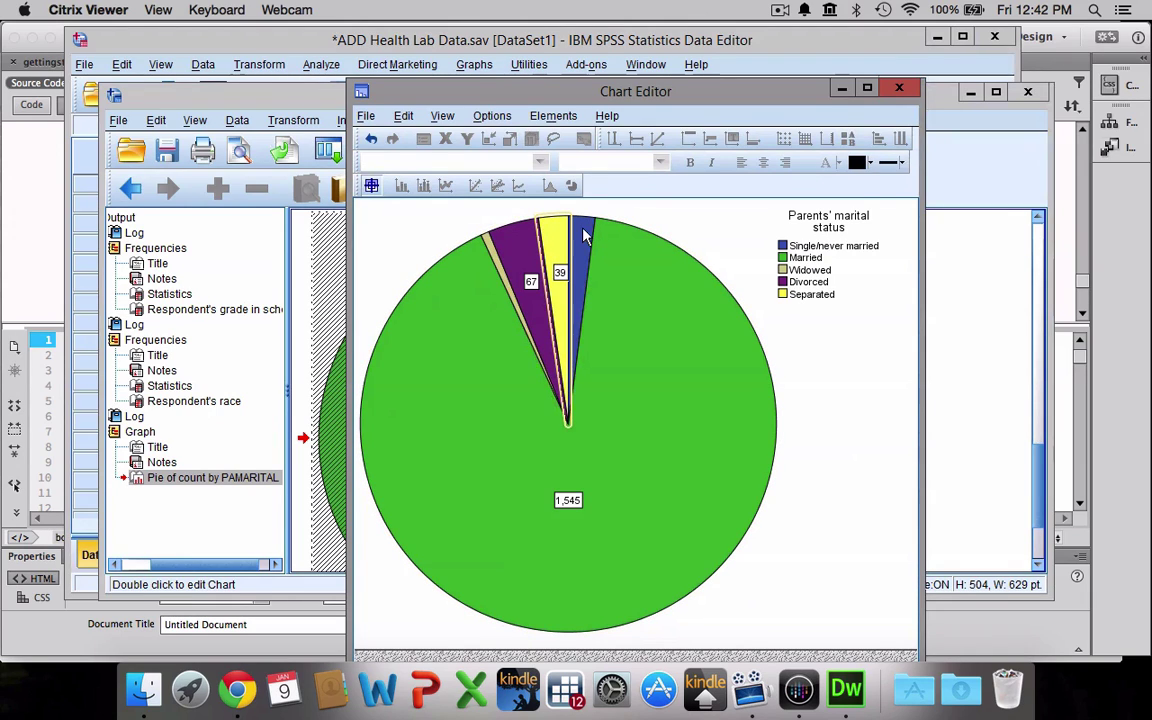
click(585, 234)
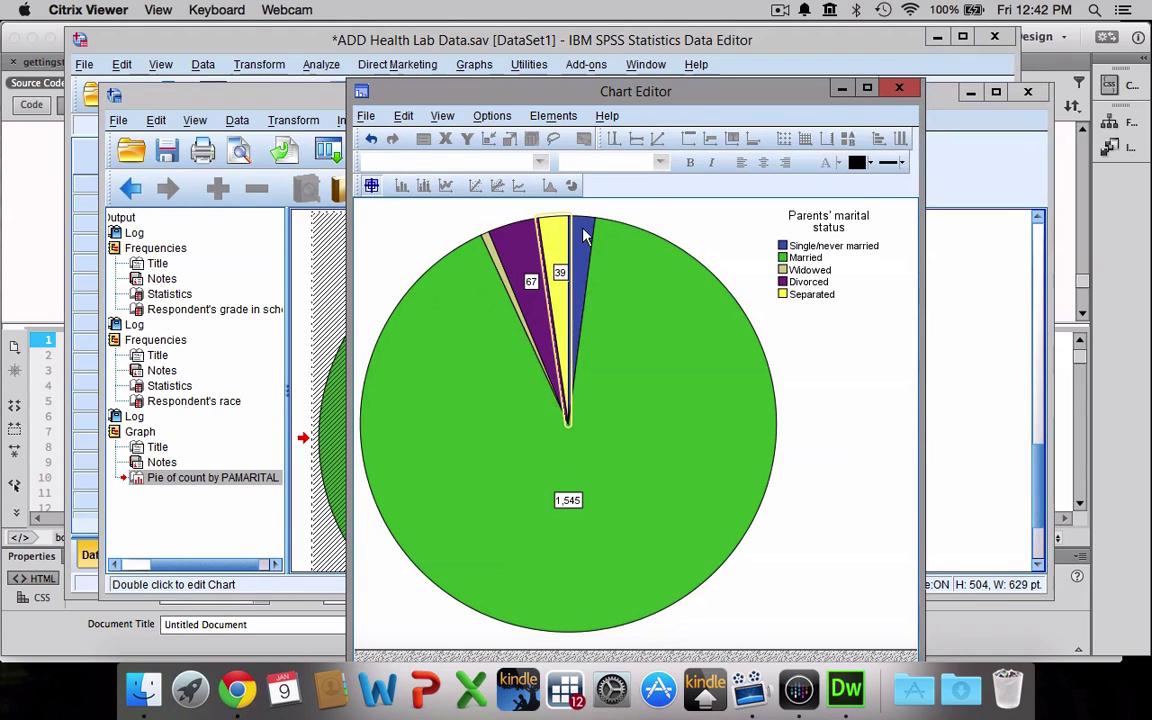
click(498, 268)
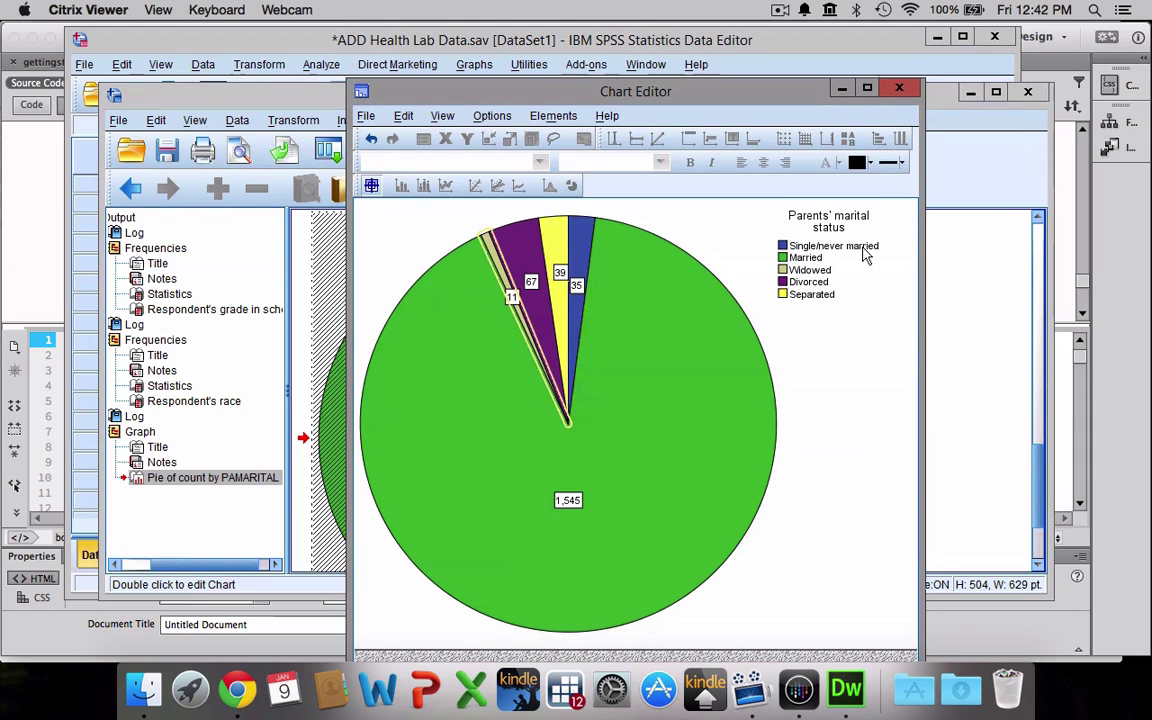
click(903, 90)
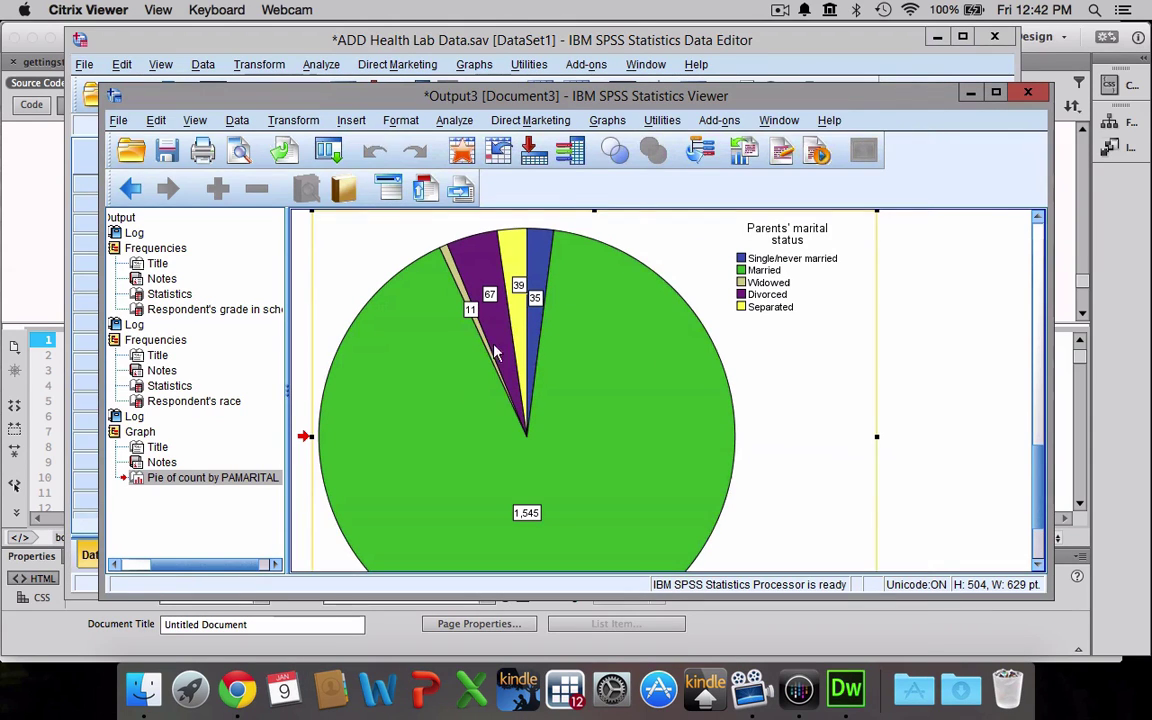
Choose a Simple legacy bar chart summarising groups of cases and proceed to Define.
scroll(560, 480, down, 3)
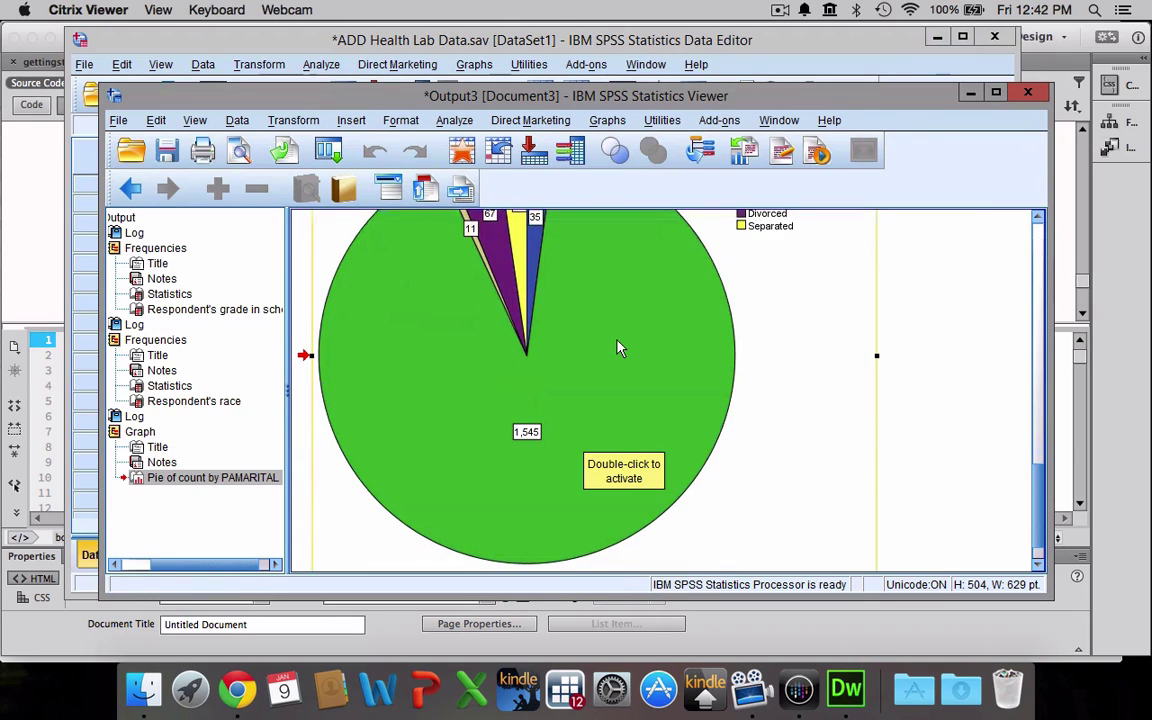
scroll(617, 347, down, 2)
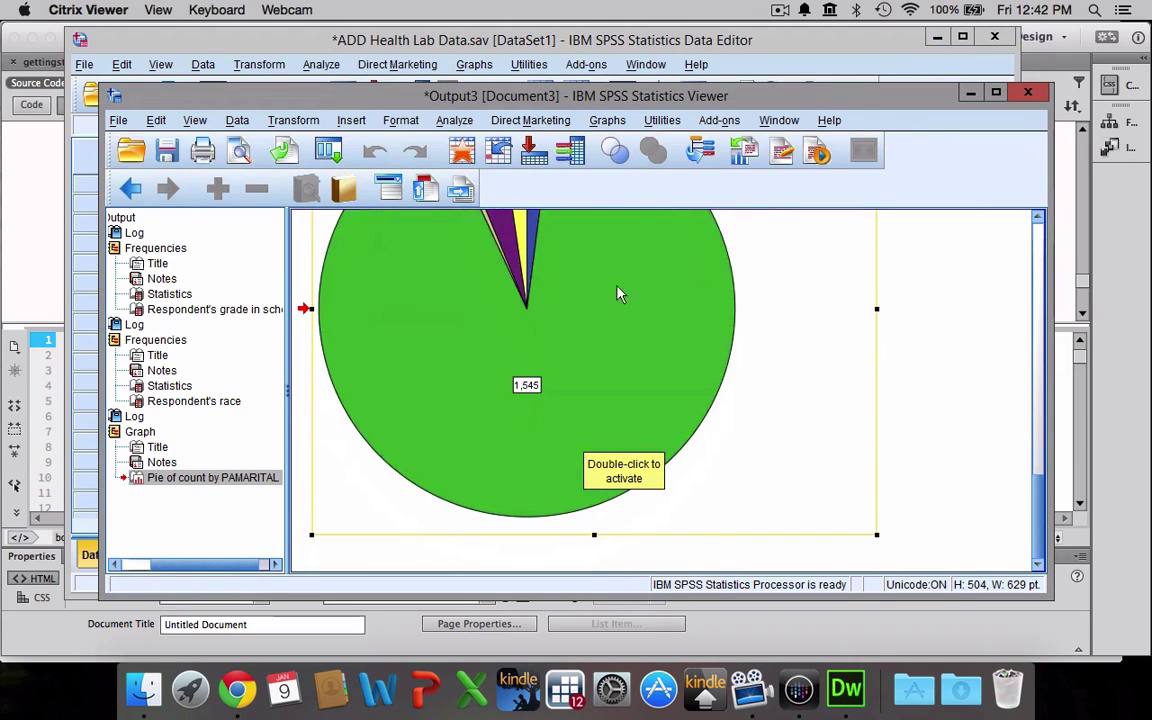
click(607, 120)
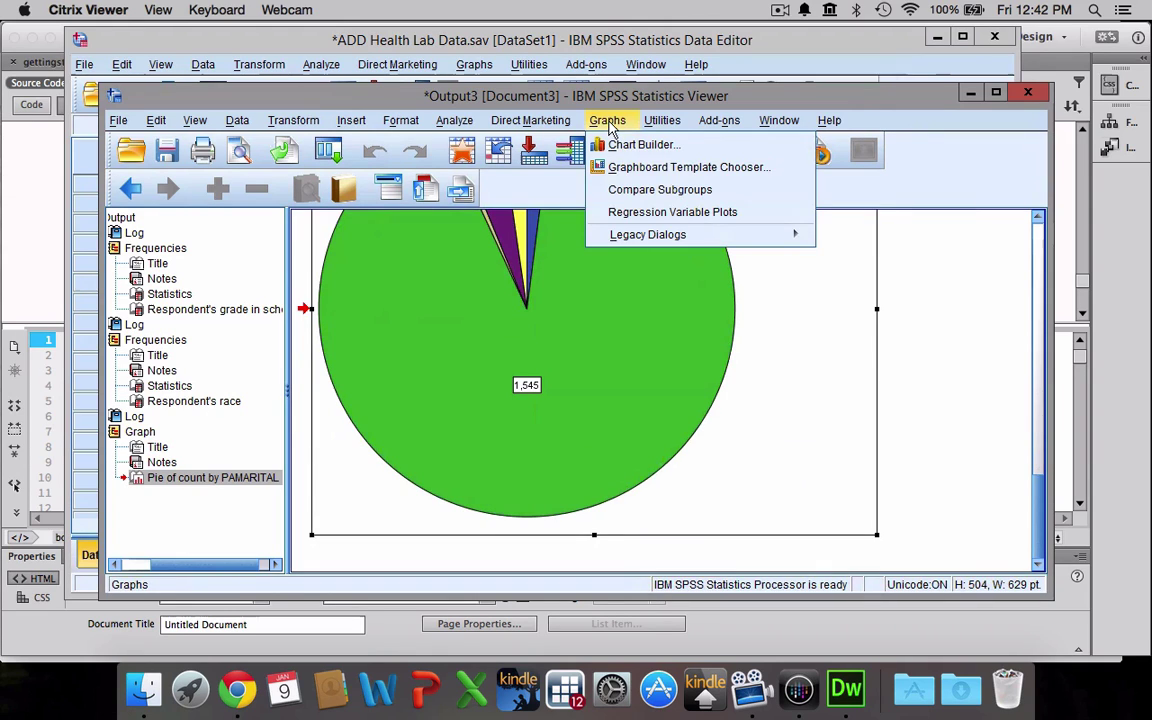
mouse_move(613, 236)
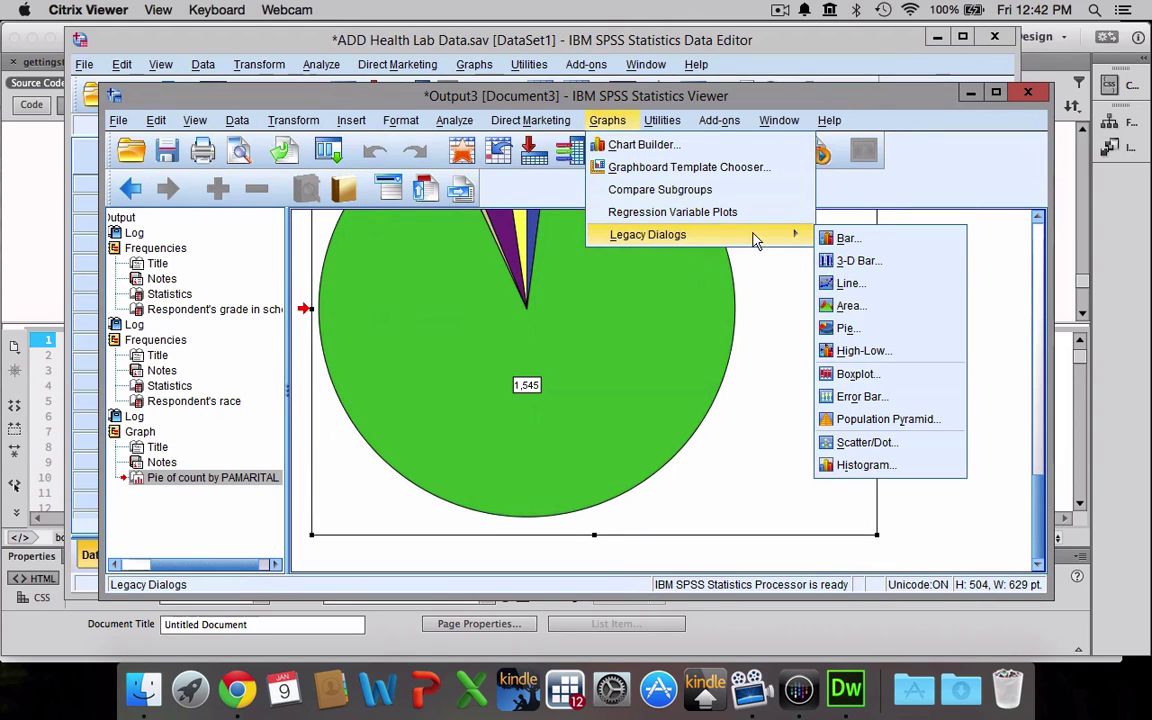
click(845, 239)
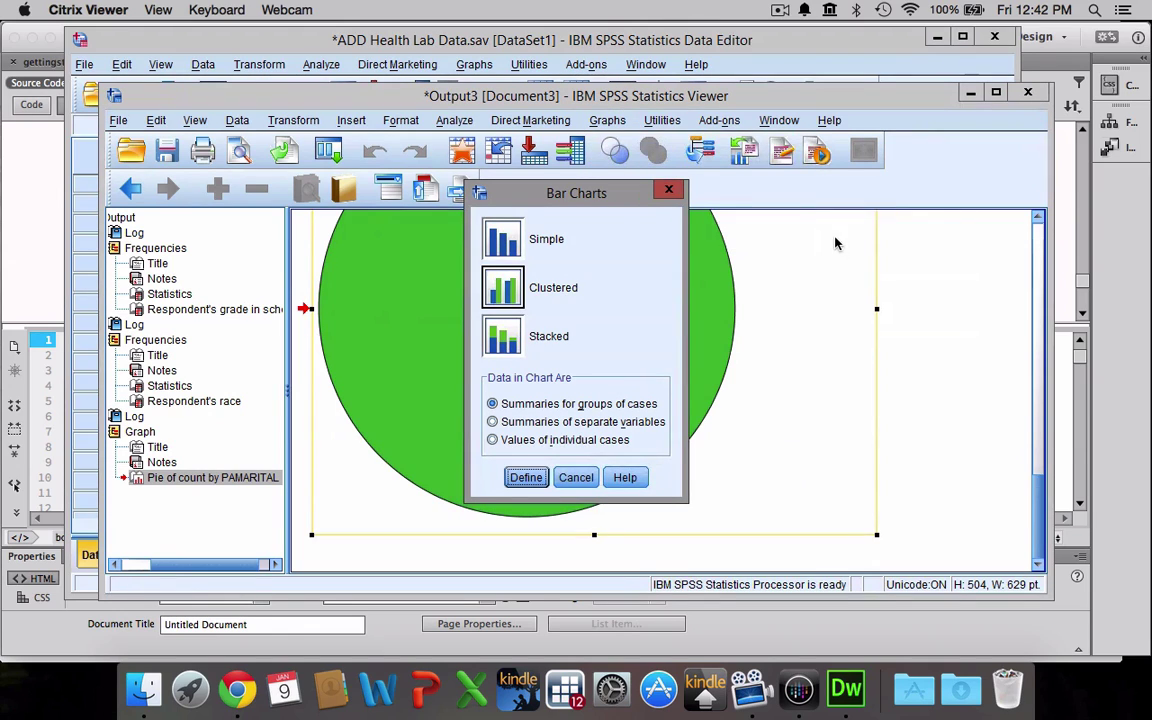
click(502, 240)
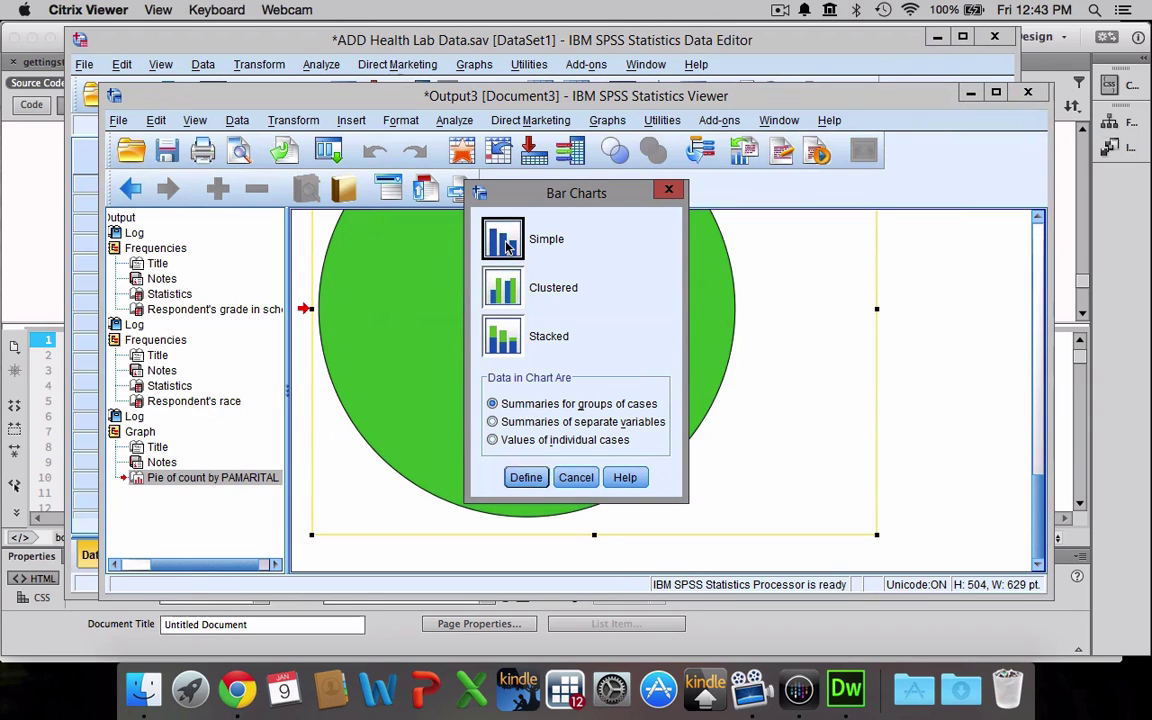
click(504, 292)
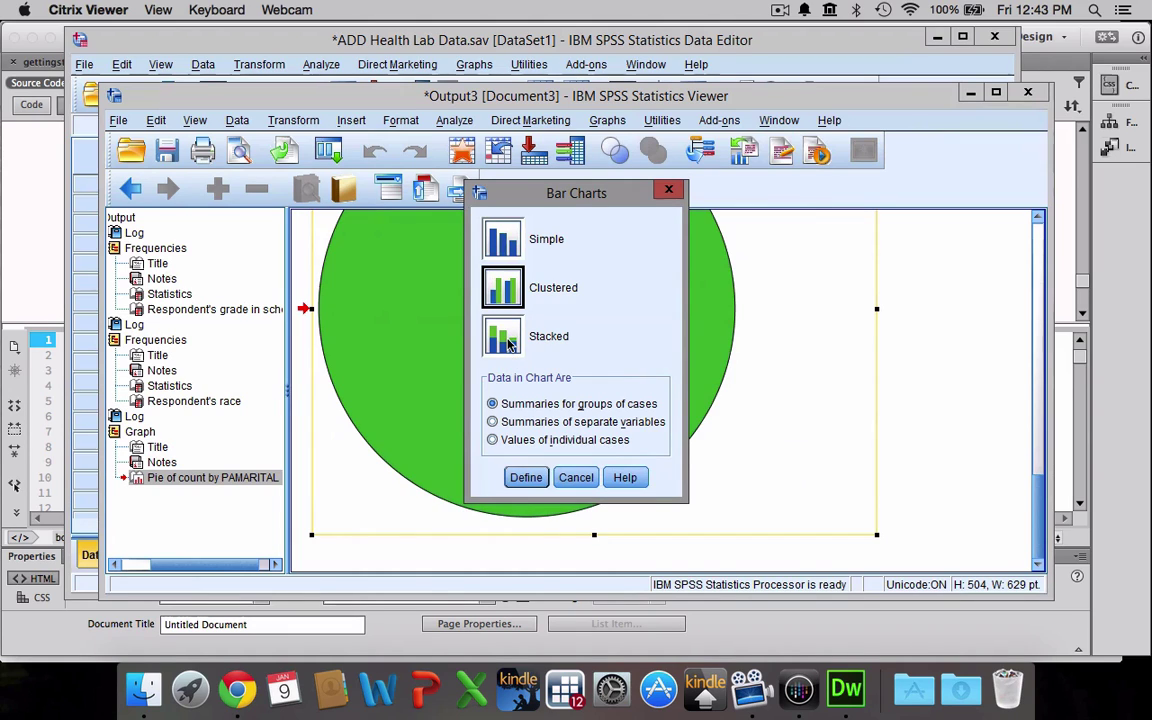
click(510, 242)
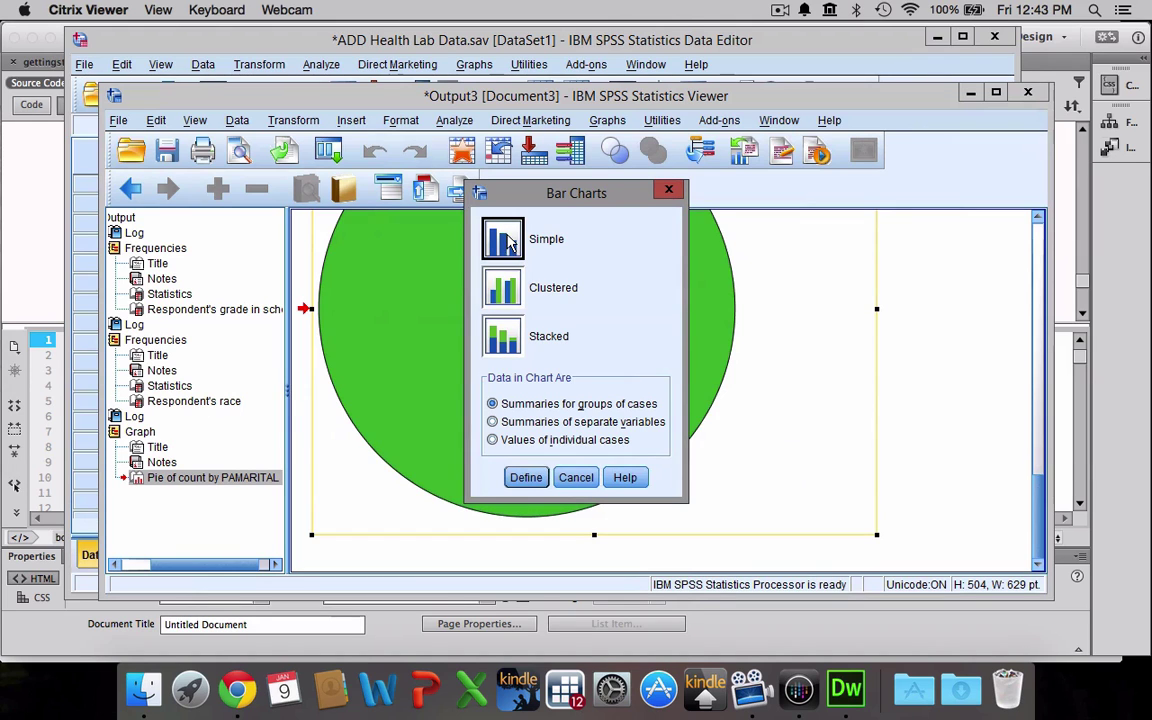
click(525, 478)
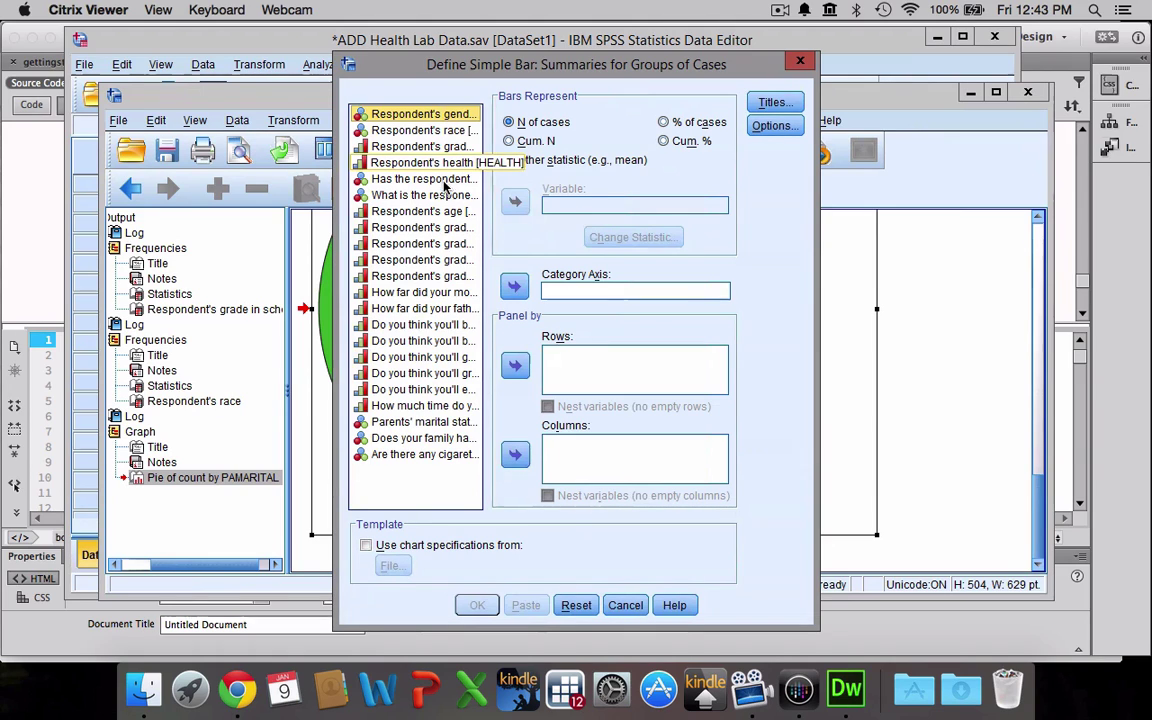
Put 'Respondent's grade in English' on the simple bar chart's category axis.
click(383, 230)
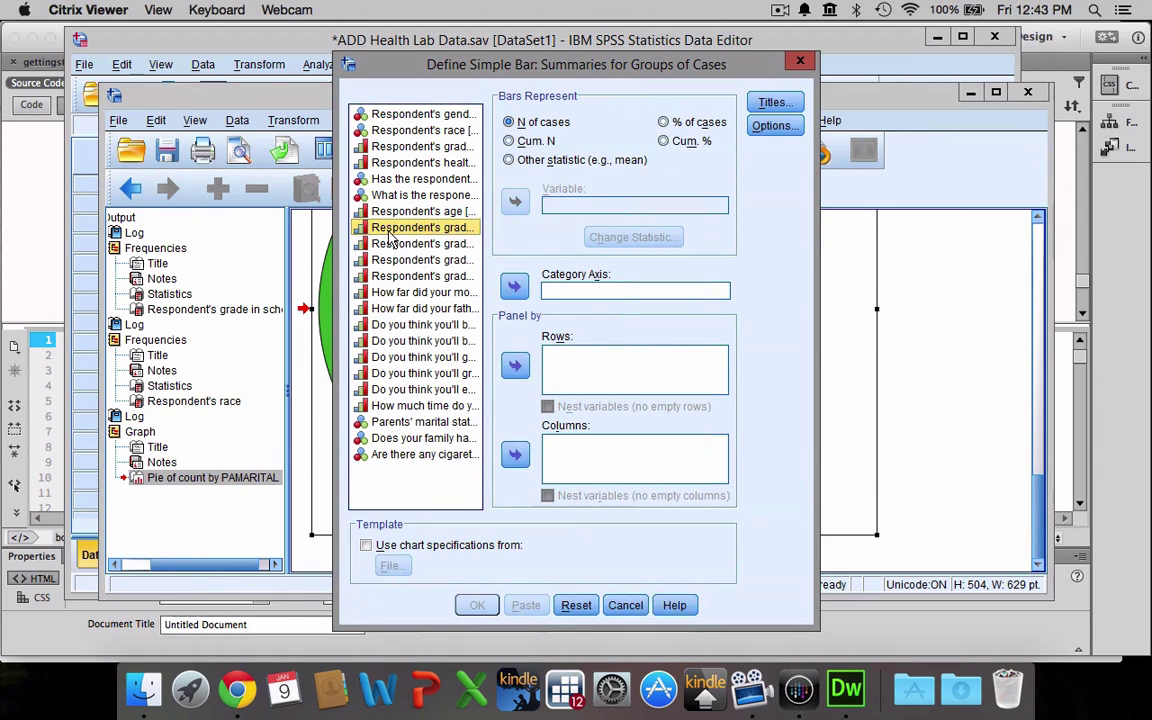
click(515, 288)
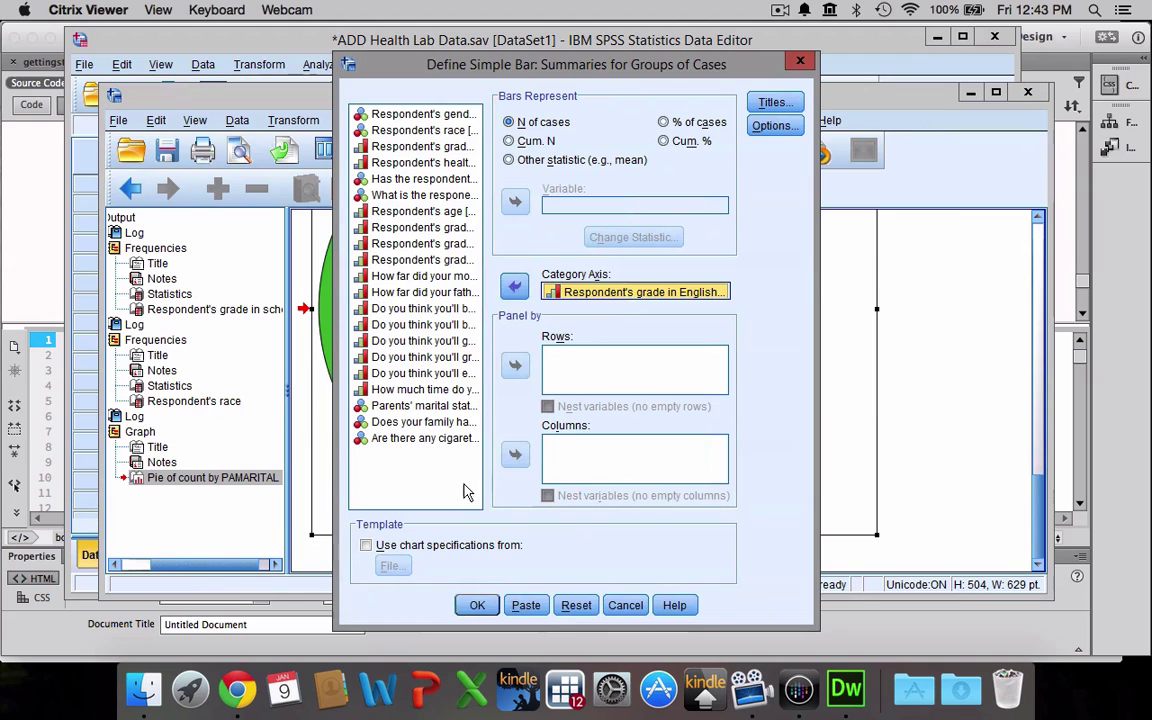
click(477, 607)
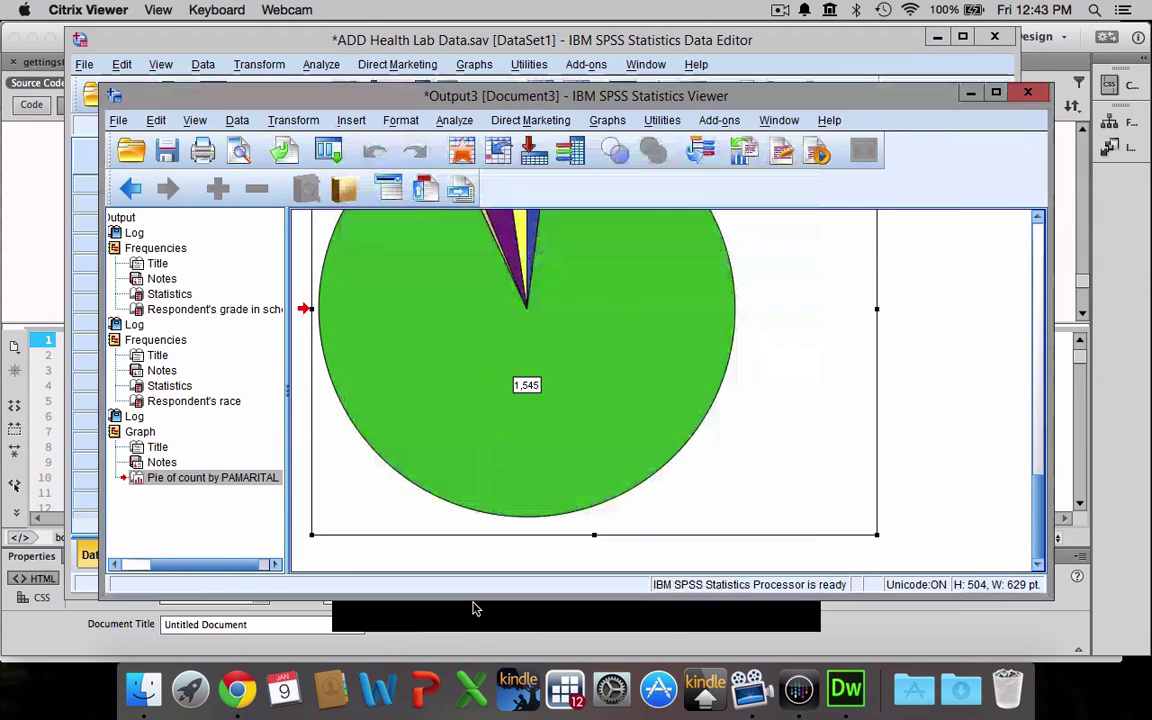
scroll(487, 511, down, 5)
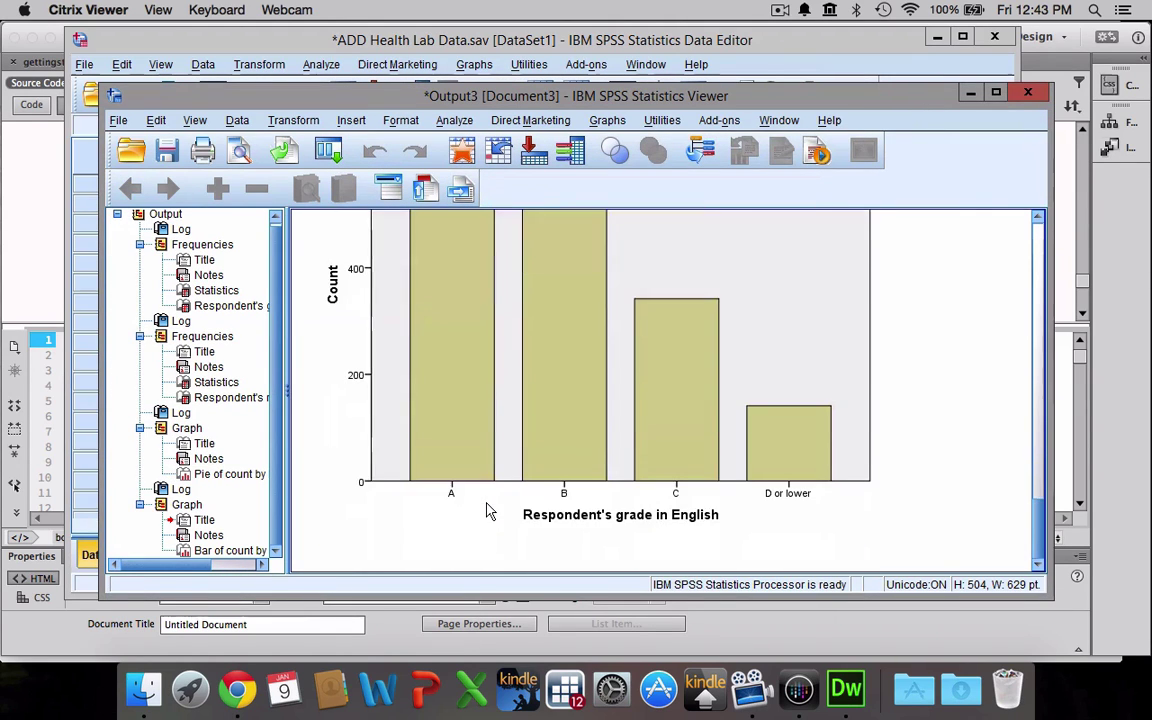
scroll(487, 511, up, 2)
scroll(487, 511, down, 1)
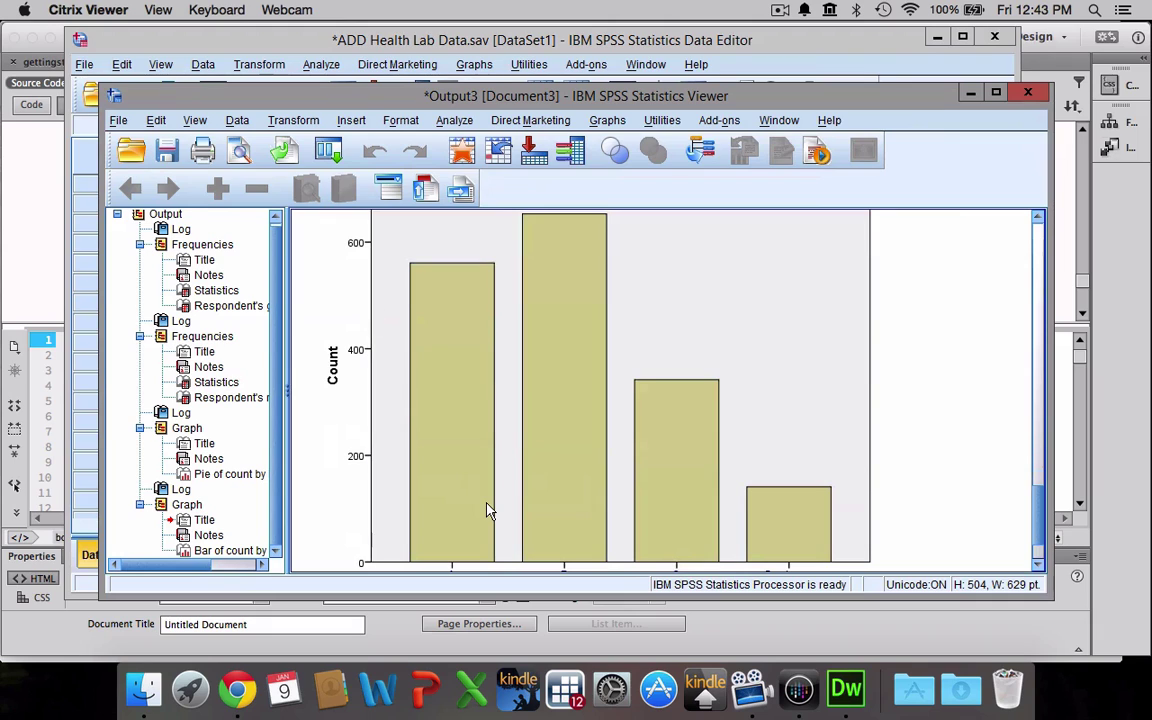
scroll(487, 511, down, 2)
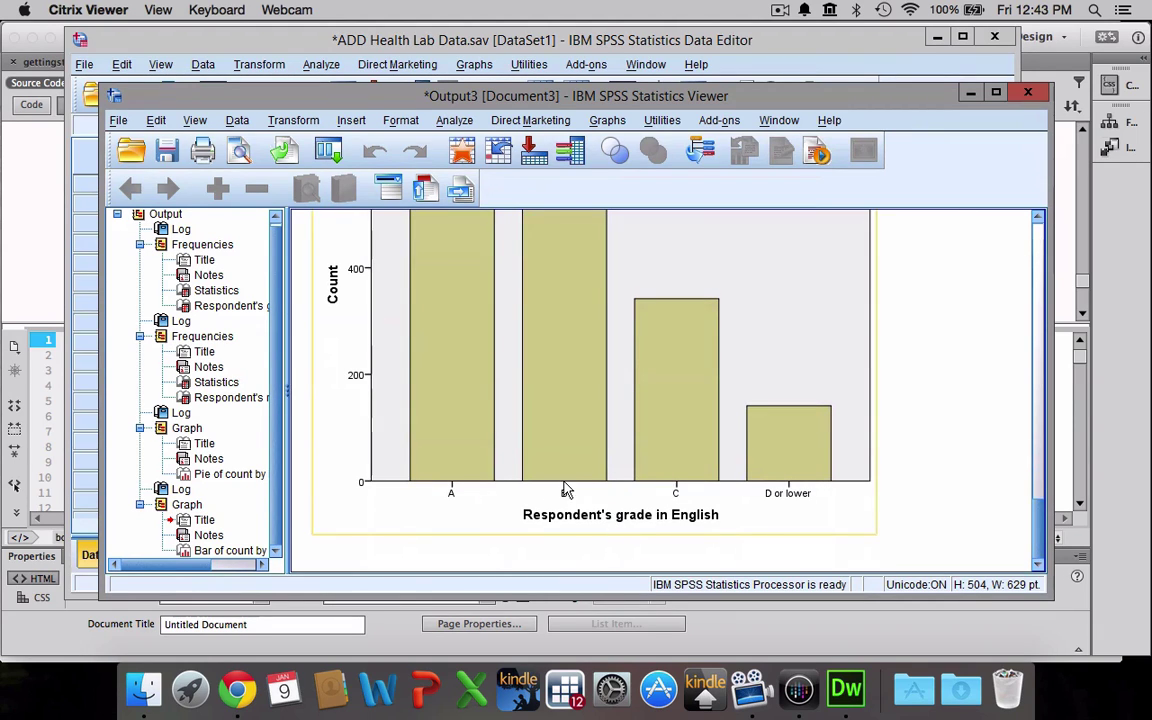
scroll(565, 485, up, 4)
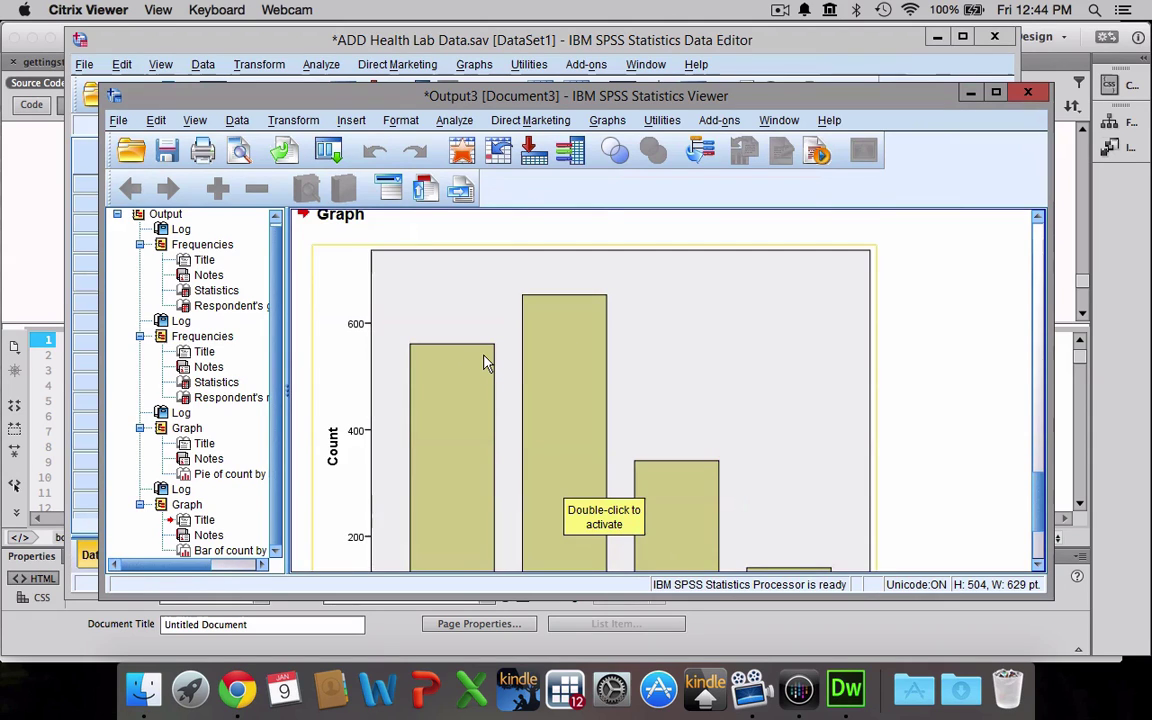
scroll(485, 362, down, 4)
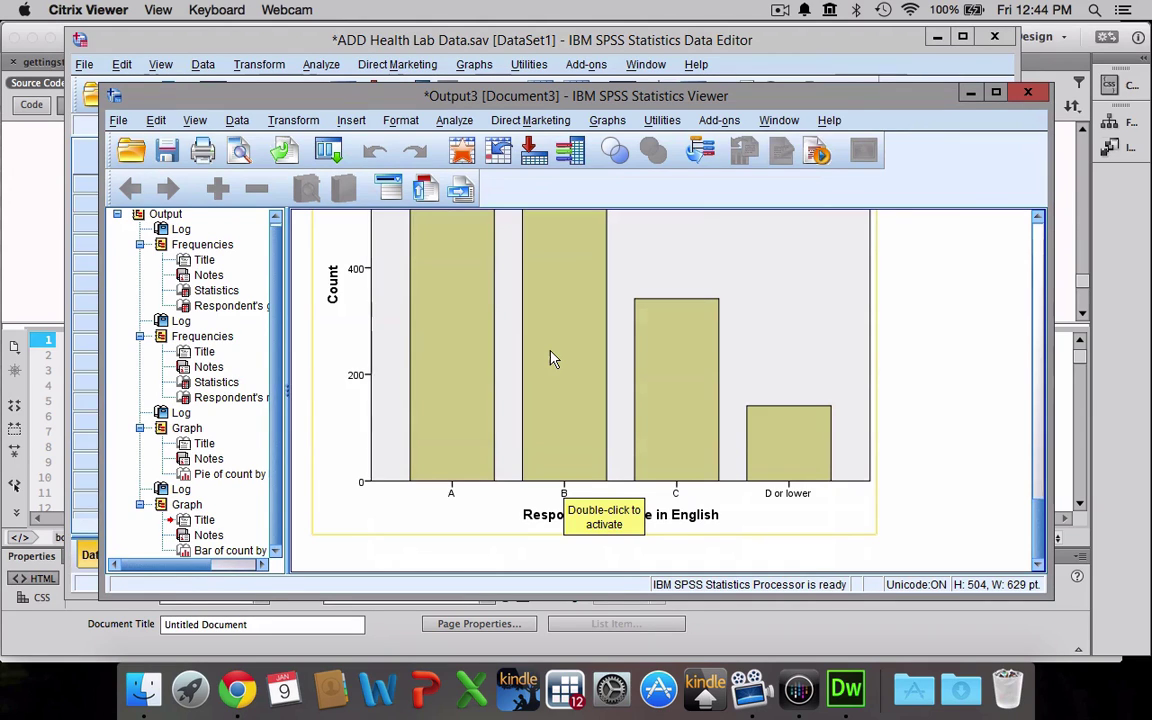
scroll(553, 358, up, 2)
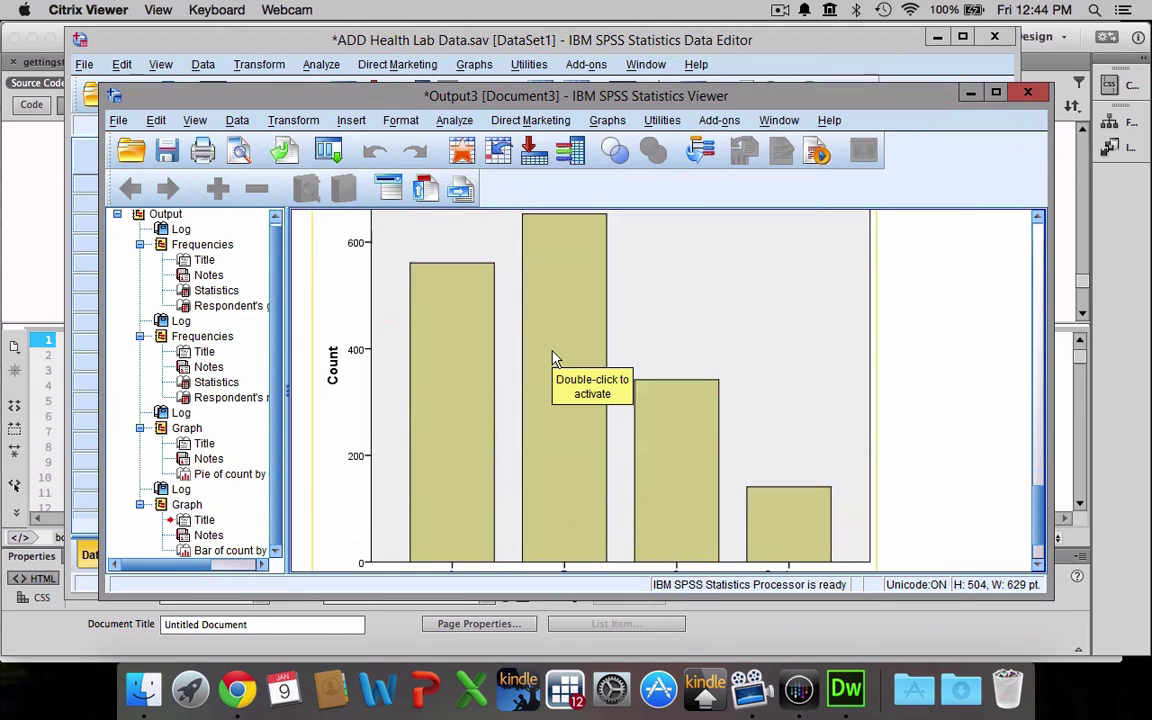
click(556, 358)
double_click(556, 358)
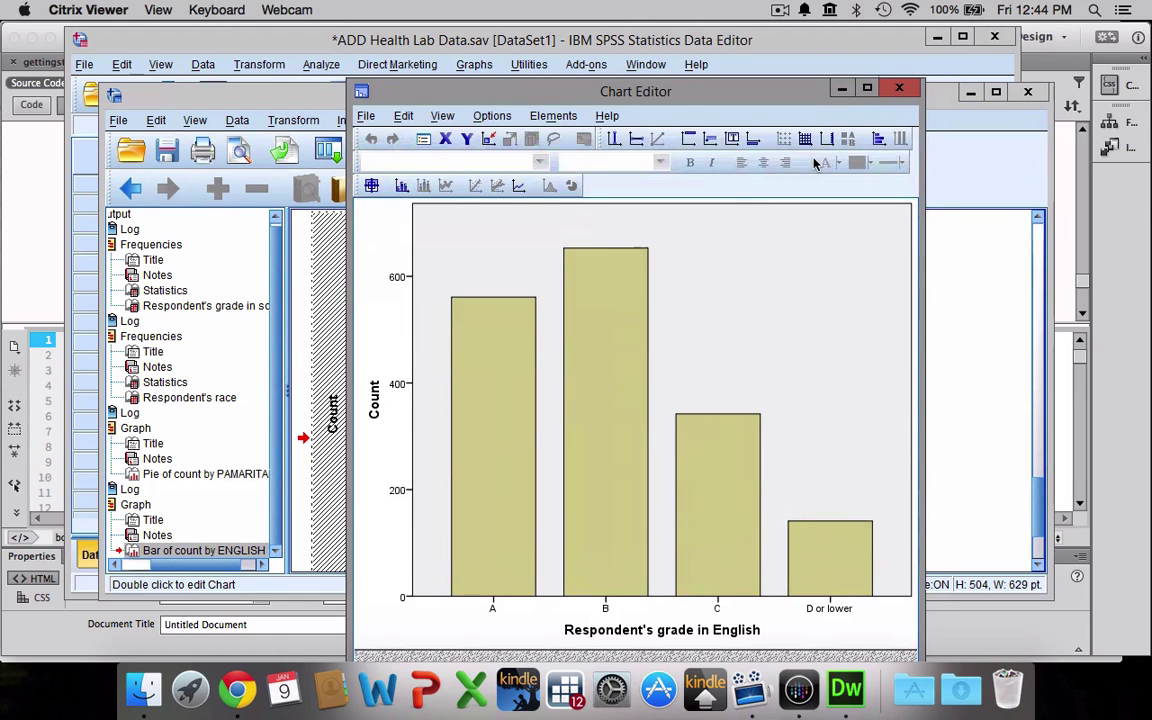
click(905, 87)
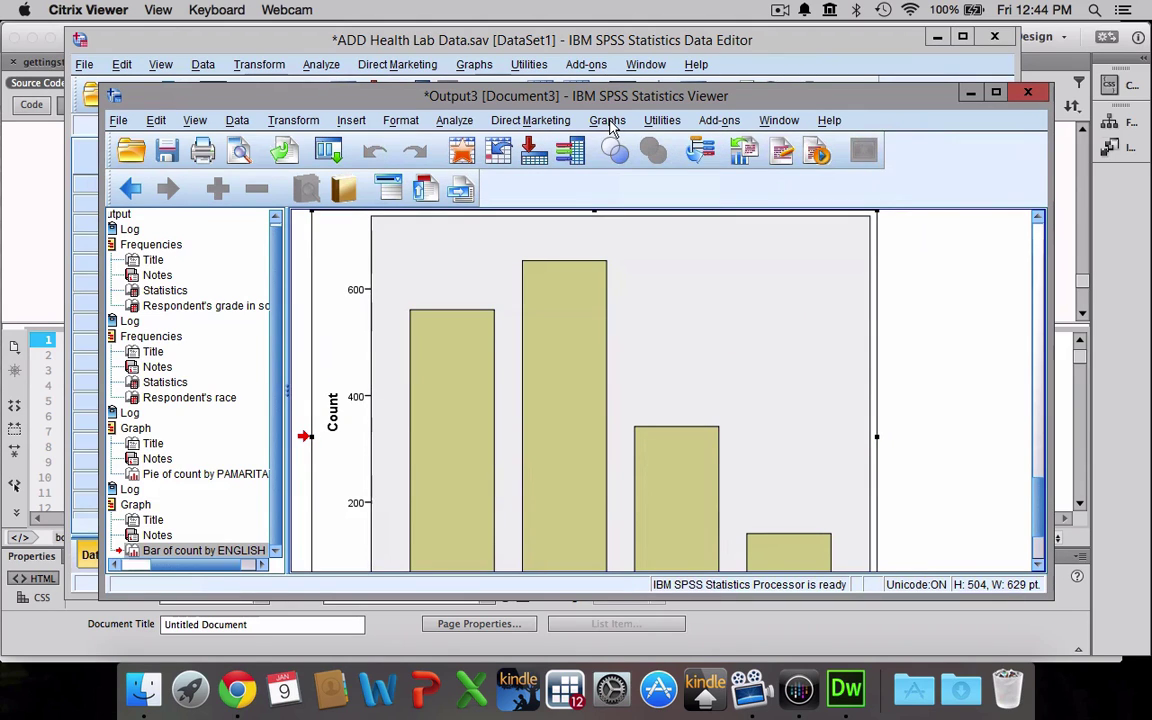
Choose a Clustered legacy bar chart summarising groups of cases and proceed to Define.
scroll(609, 309, down, 3)
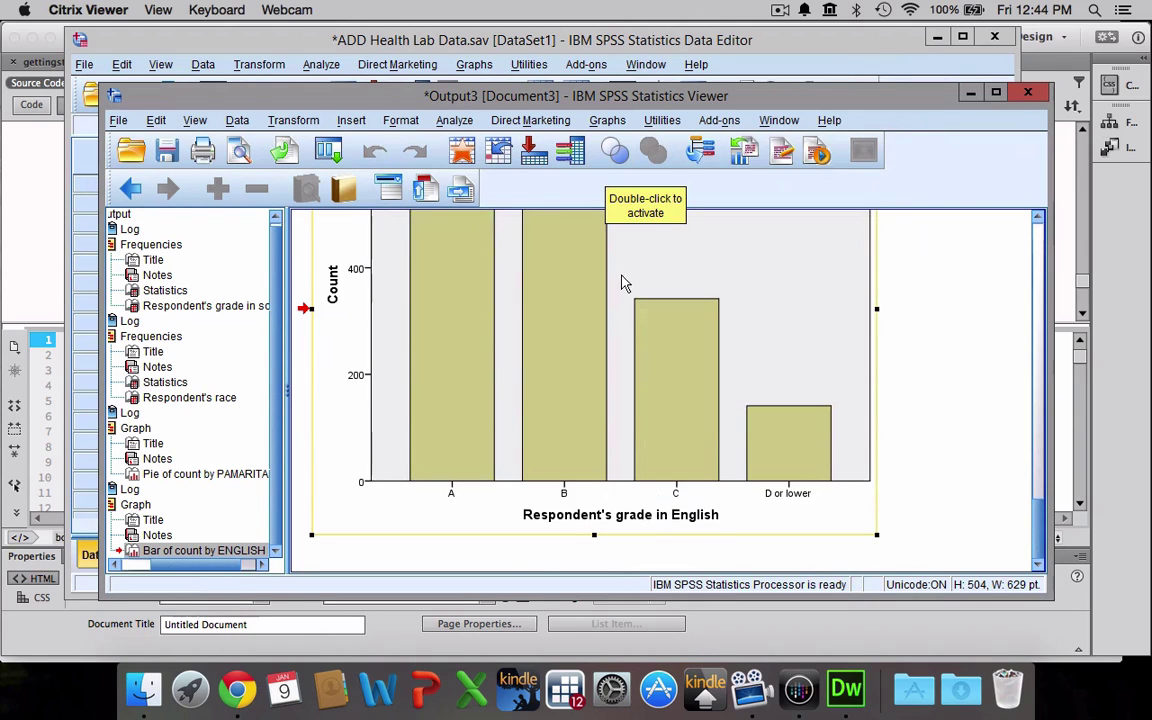
click(607, 121)
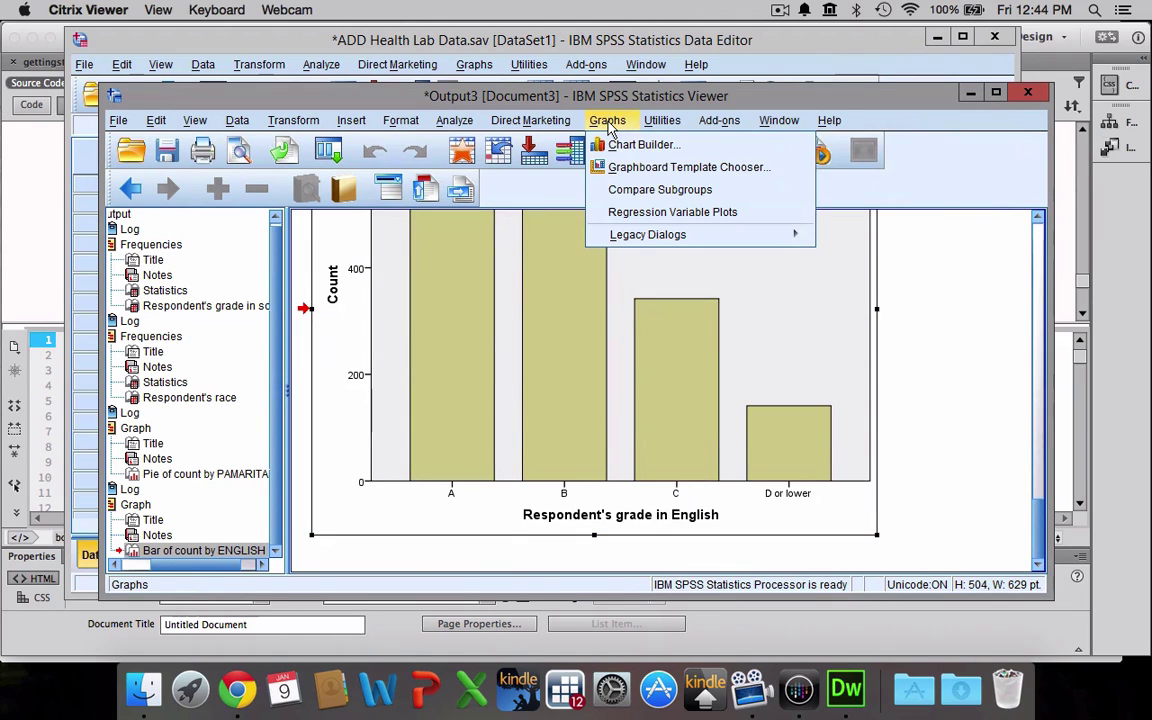
mouse_move(677, 234)
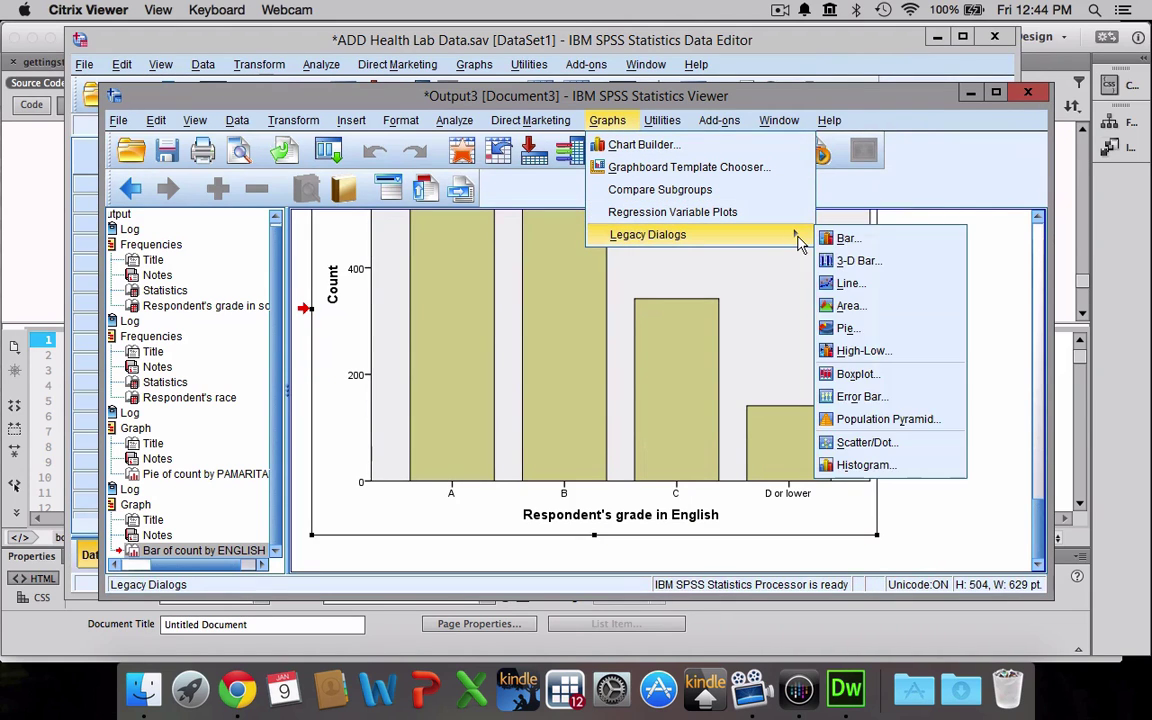
click(843, 239)
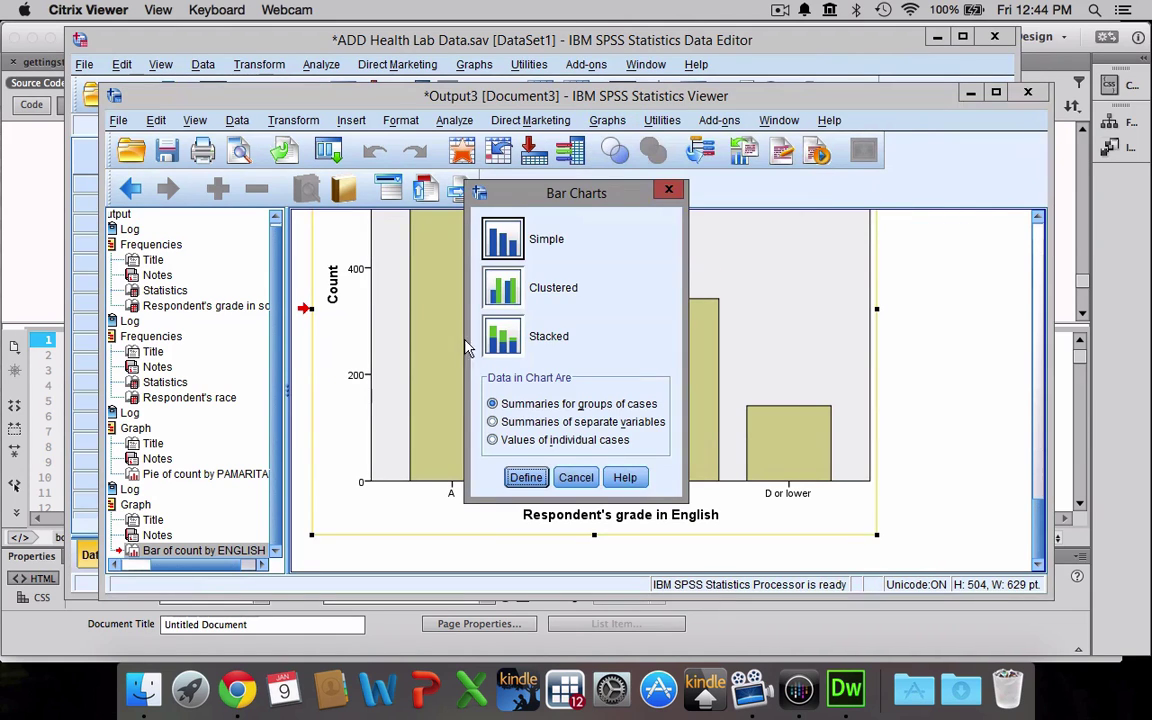
click(502, 288)
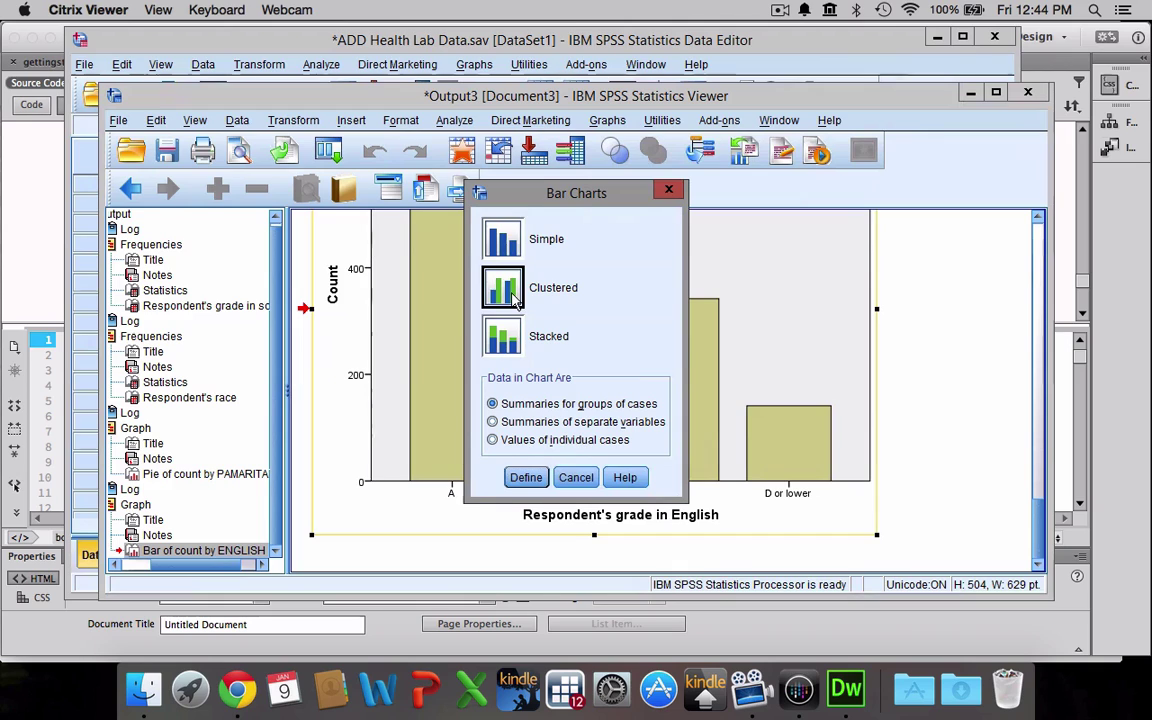
click(526, 478)
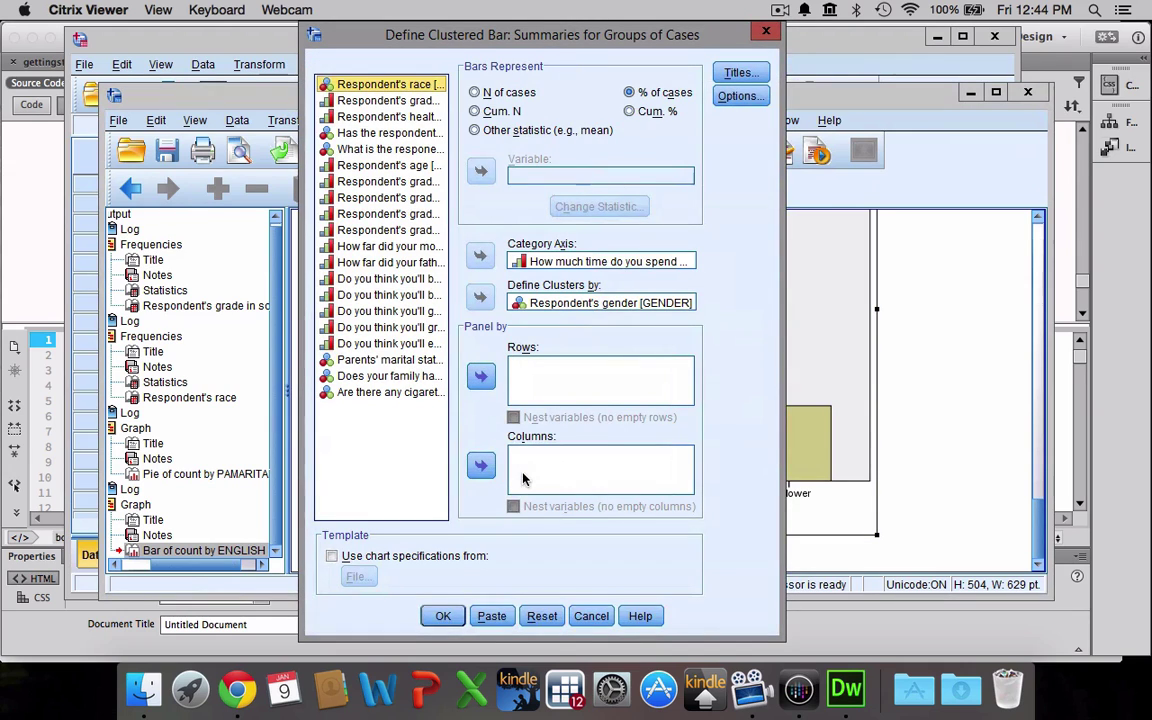
Replace the preset variables: English grade on the category axis, clusters by respondent's gender.
click(560, 302)
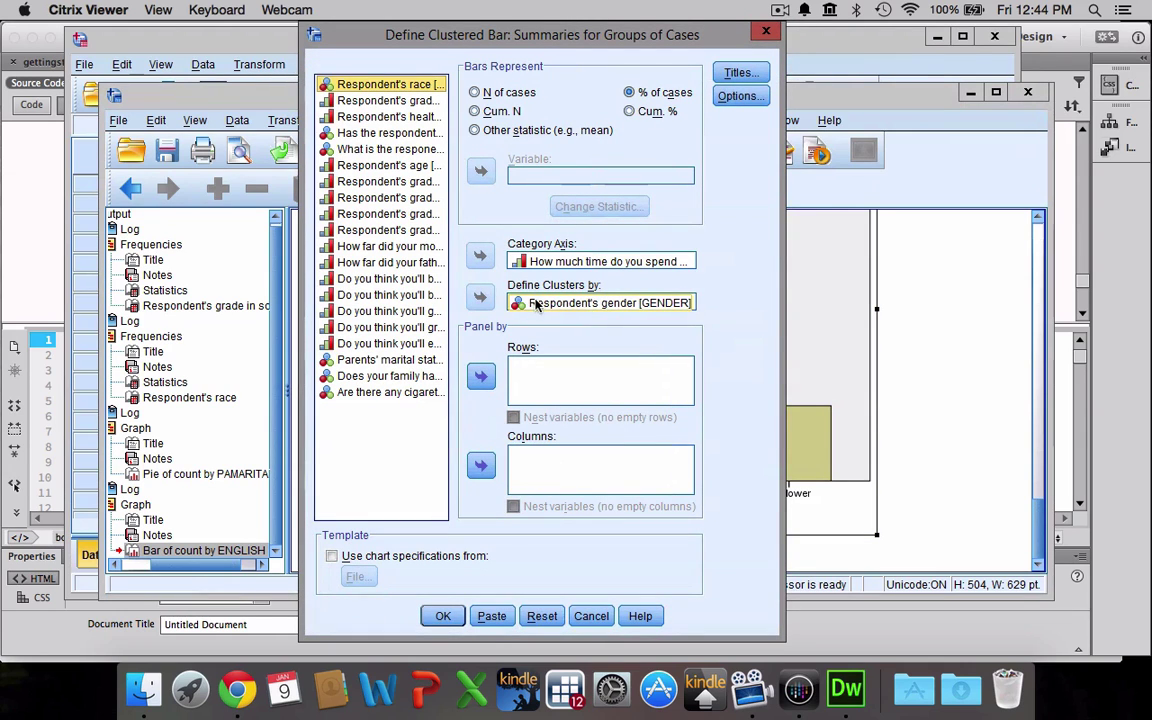
click(481, 298)
click(484, 250)
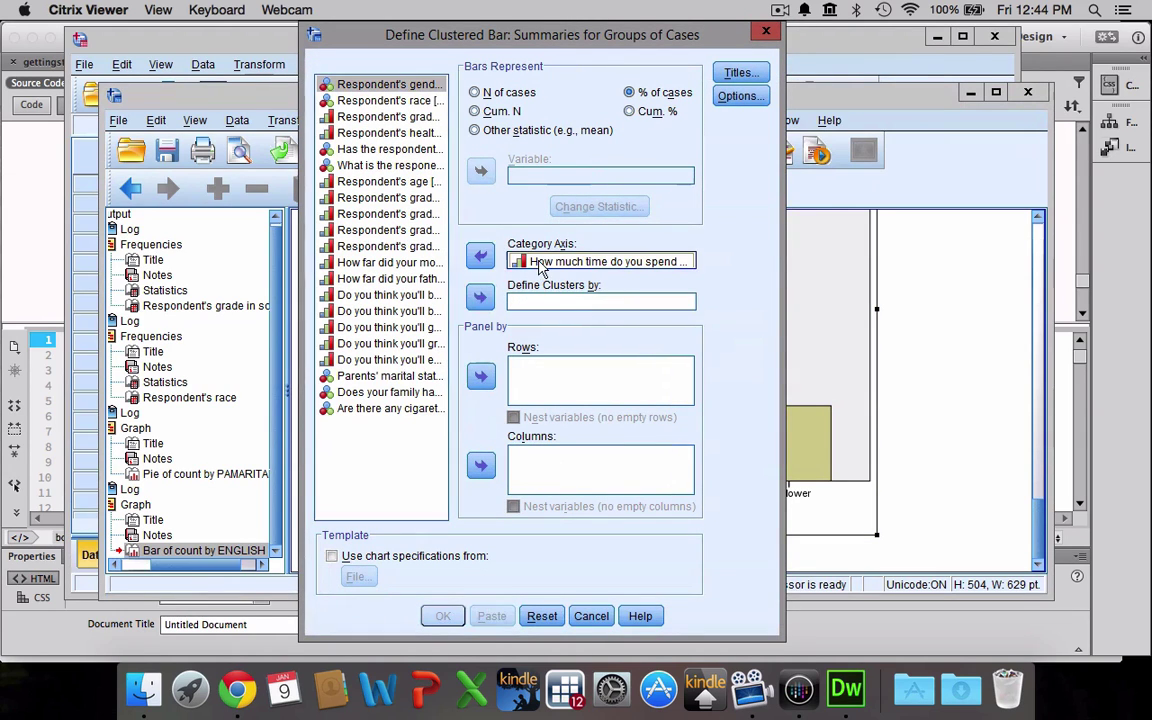
click(482, 258)
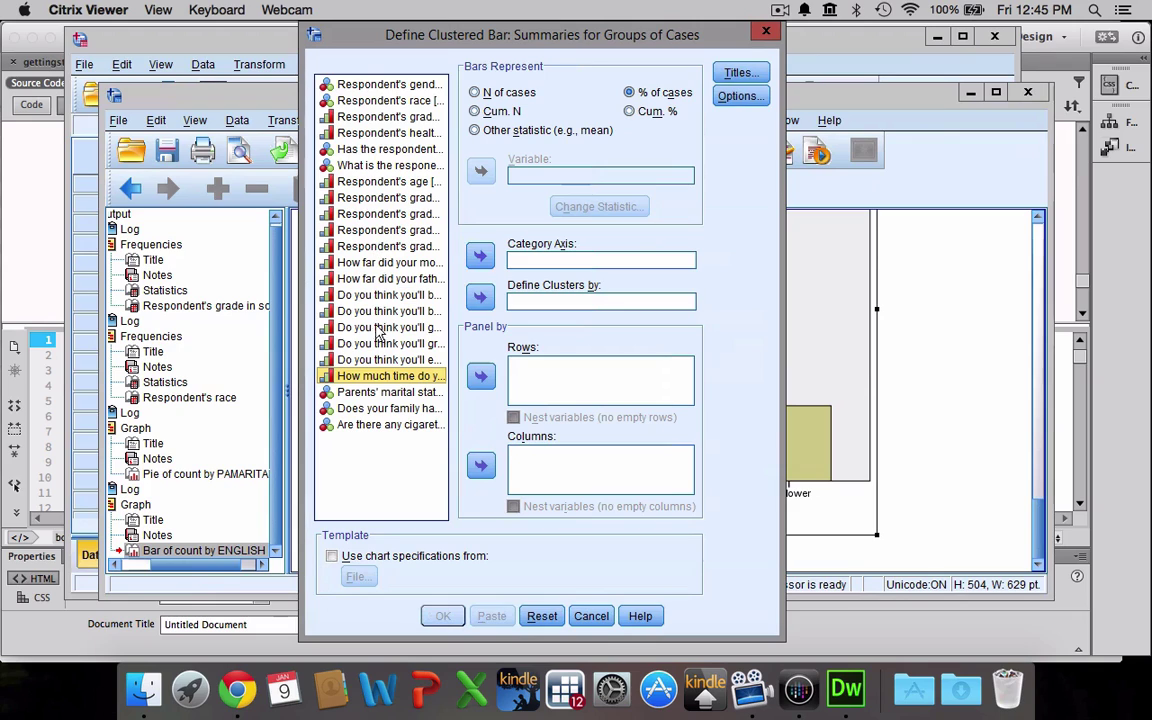
click(378, 199)
click(480, 256)
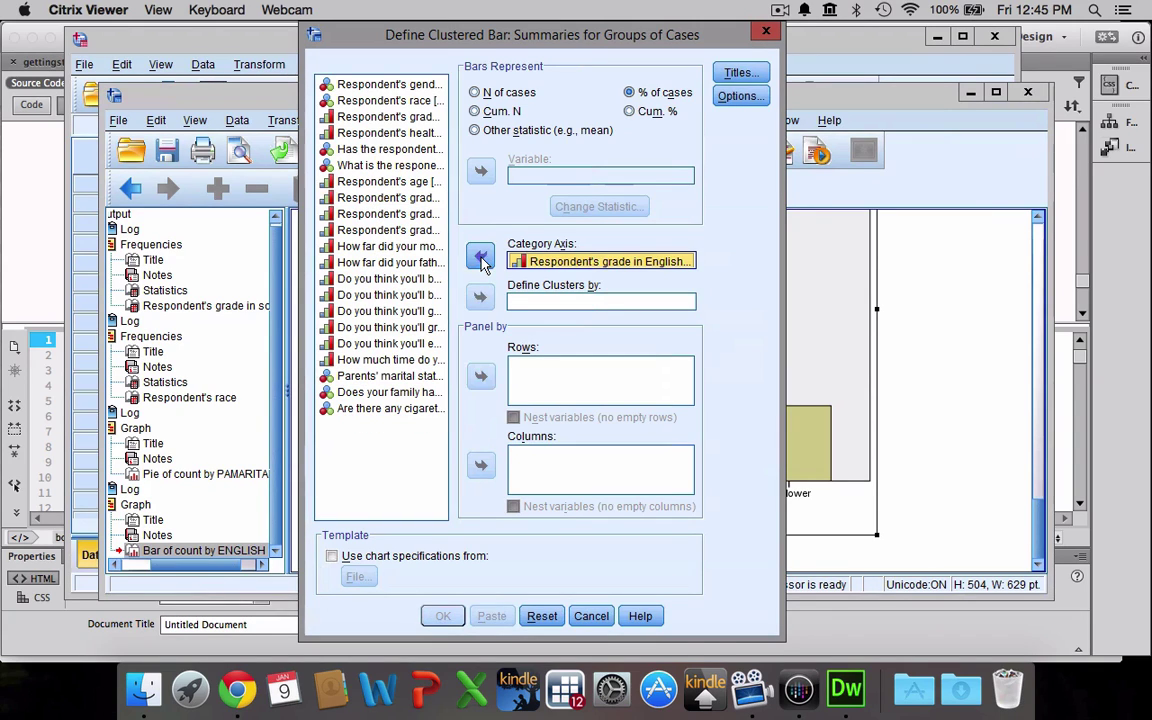
click(400, 88)
click(400, 88)
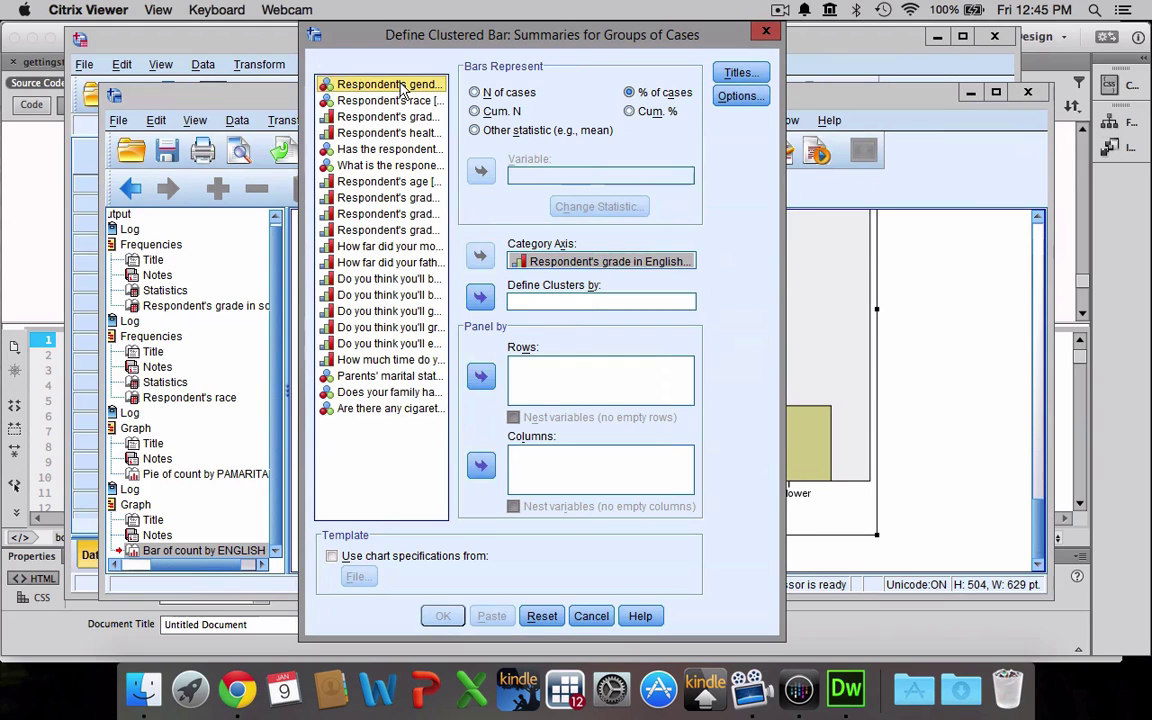
click(480, 298)
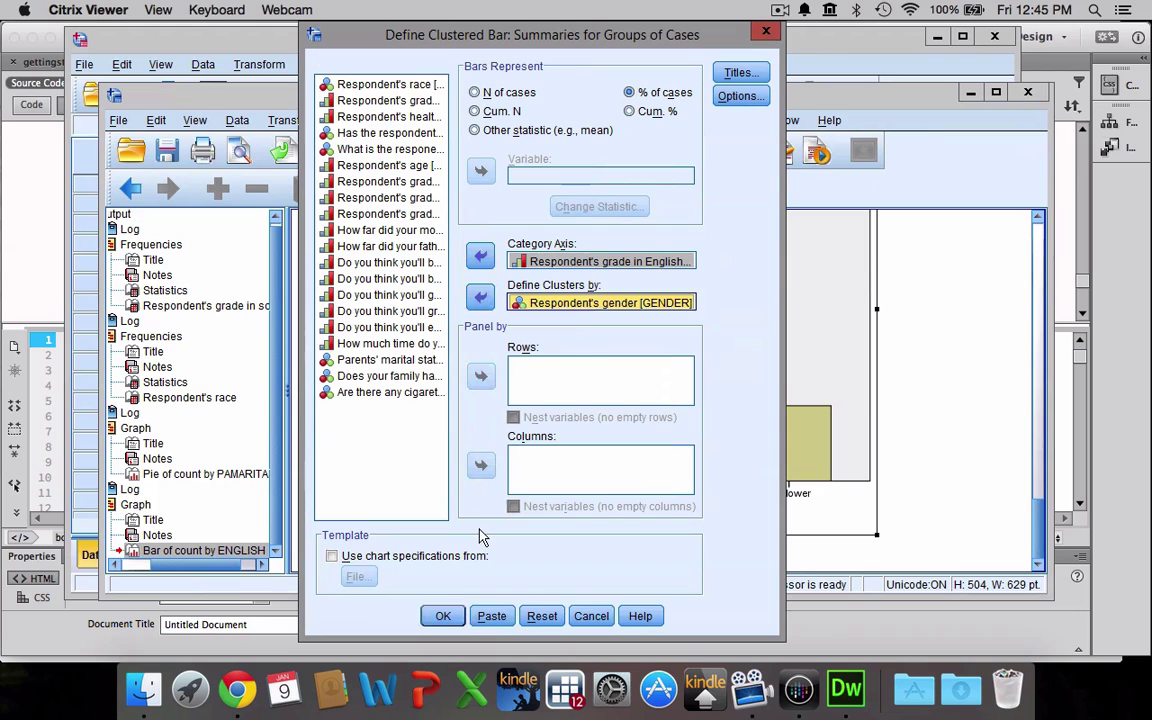
click(443, 616)
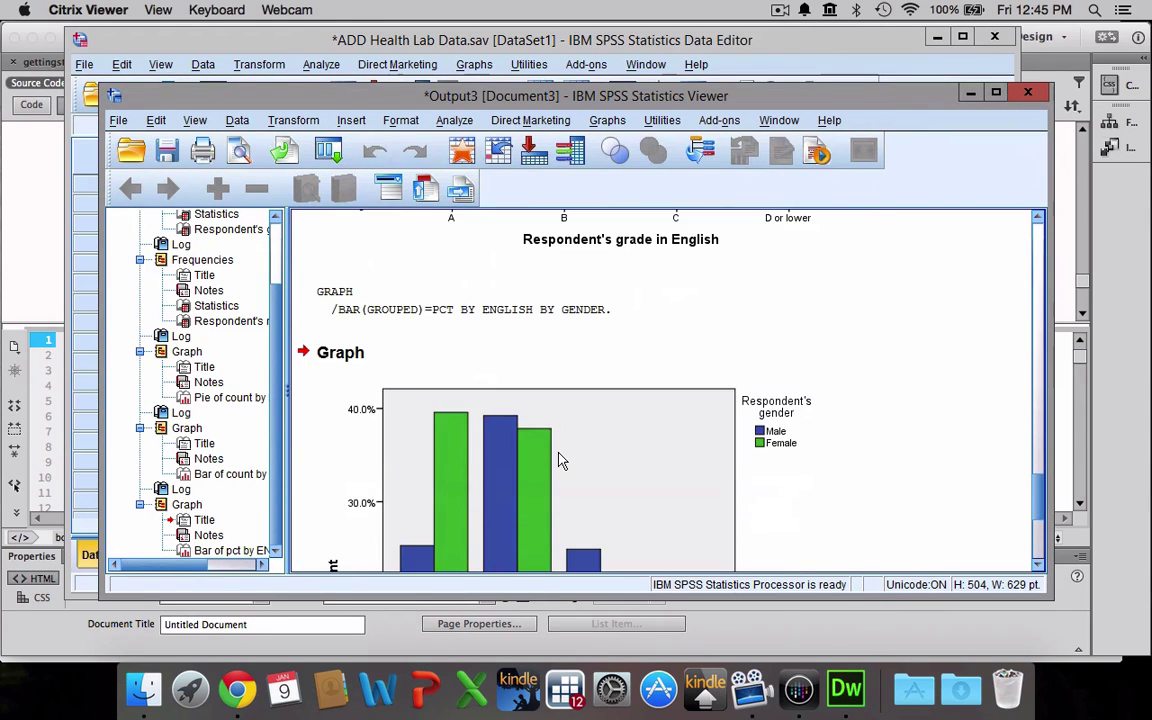
scroll(560, 460, down, 4)
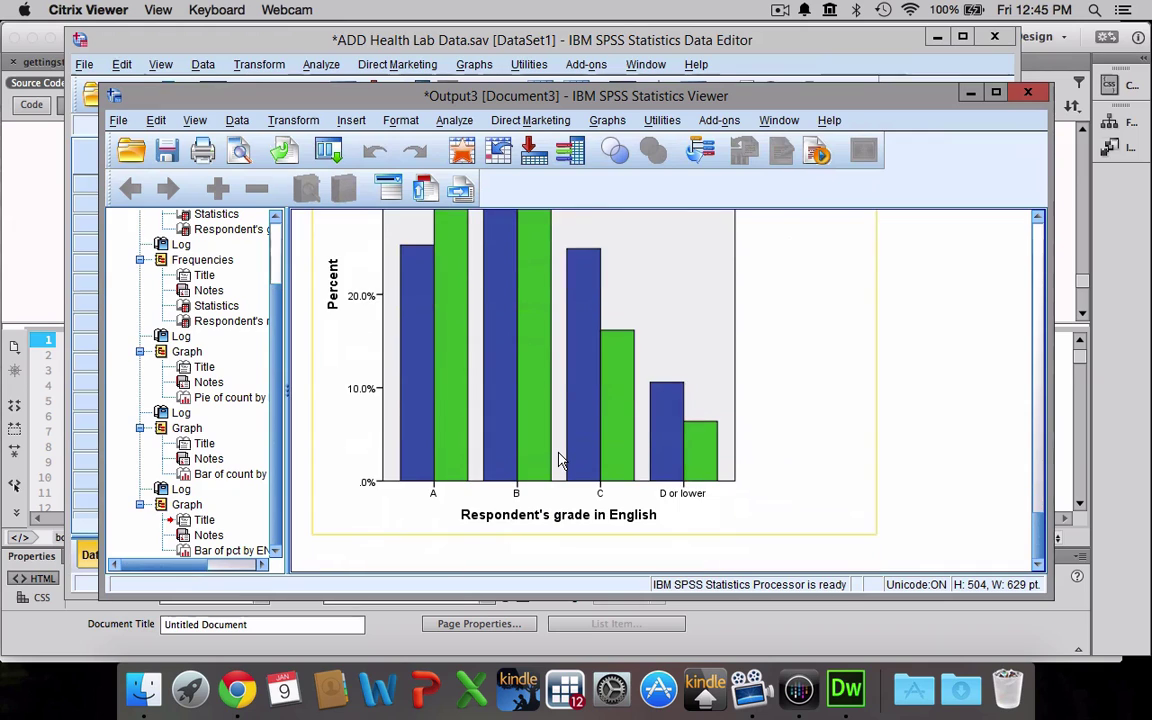
scroll(560, 460, up, 5)
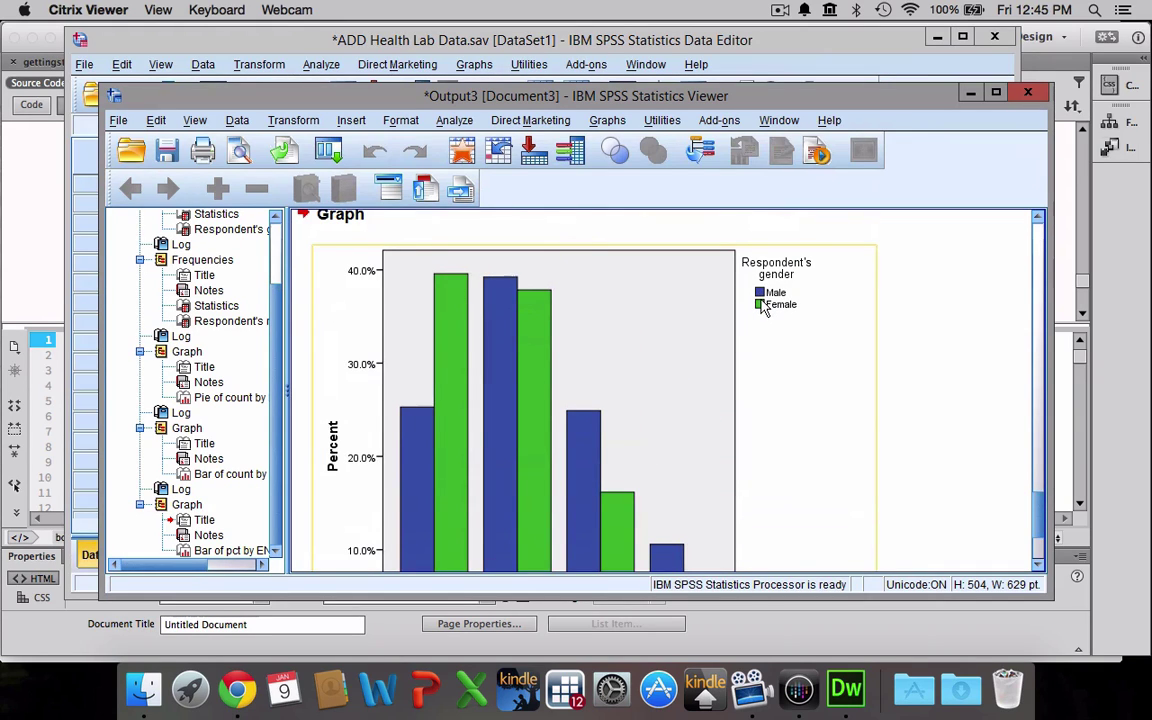
scroll(762, 308, down, 3)
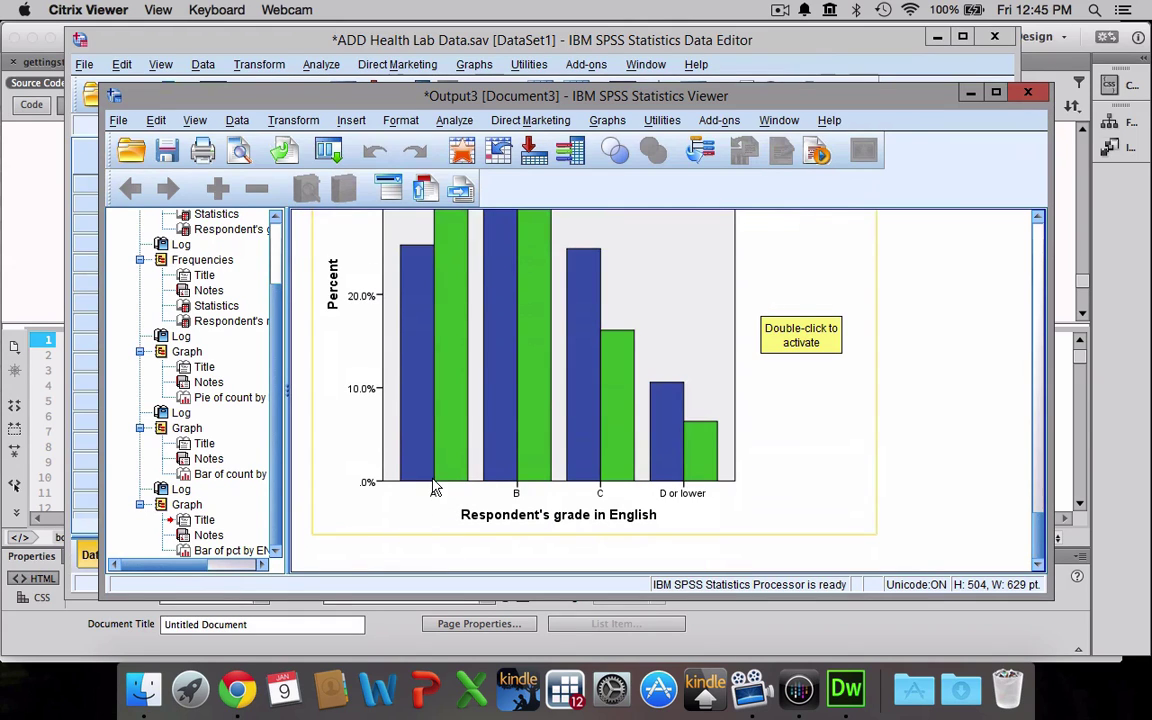
scroll(435, 487, up, 5)
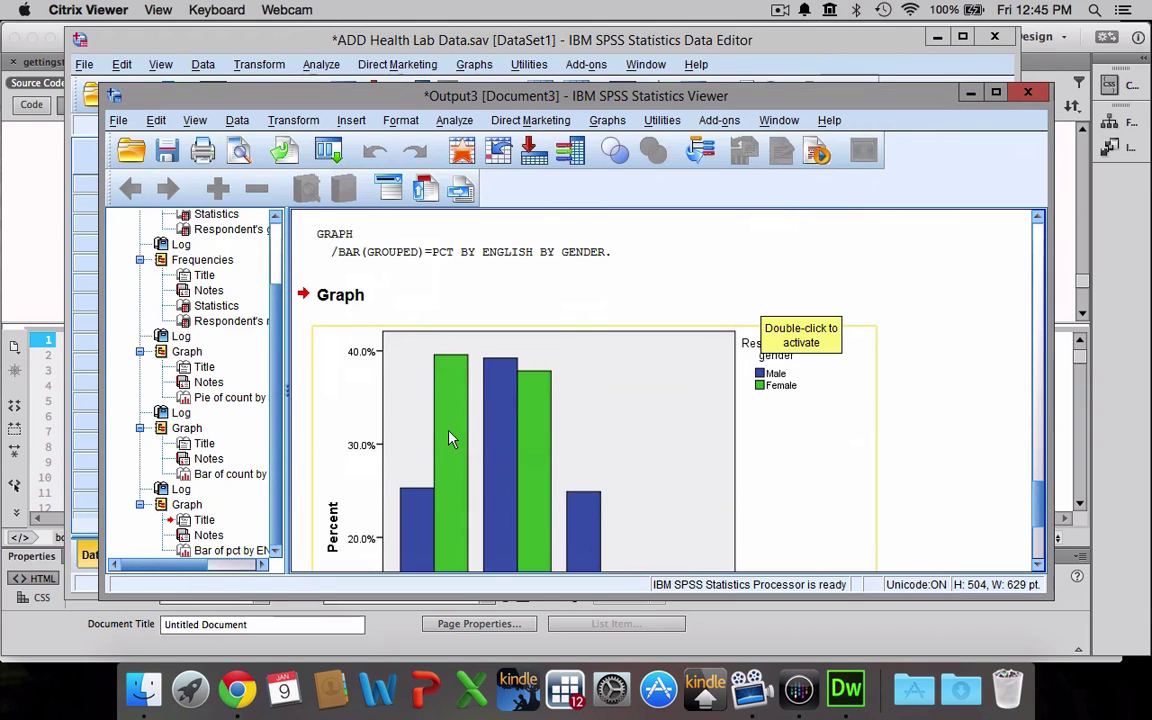
scroll(452, 420, down, 5)
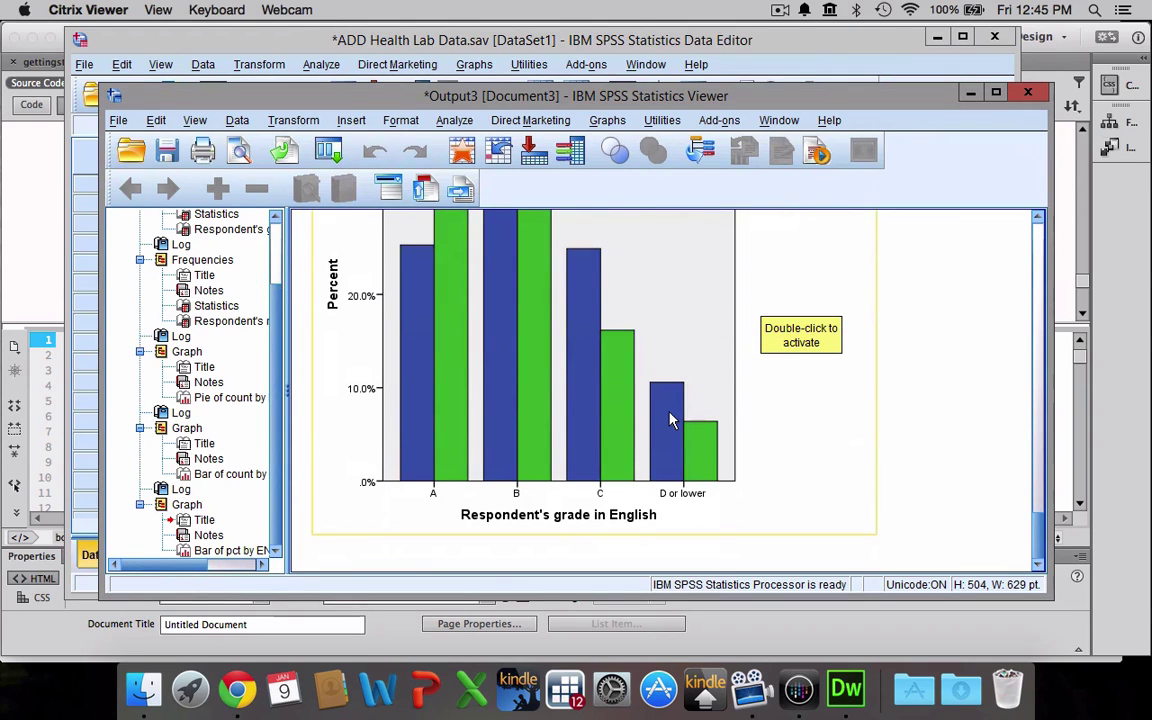
scroll(670, 420, up, 5)
scroll(670, 420, down, 4)
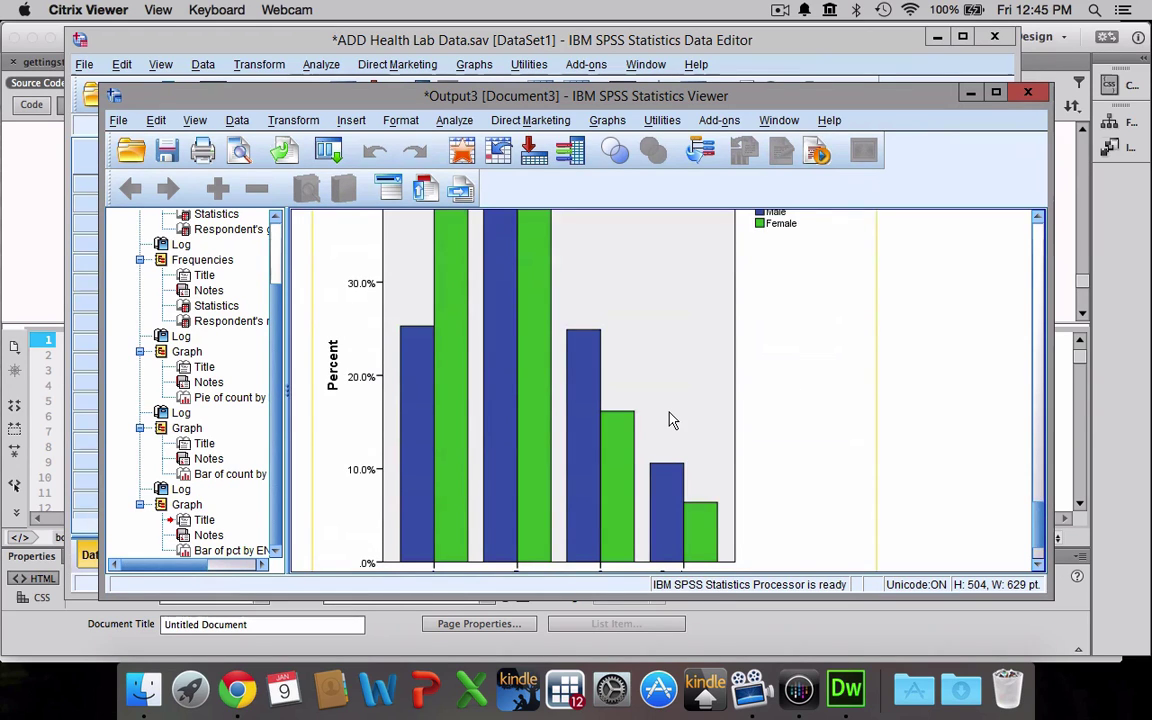
scroll(672, 420, up, 3)
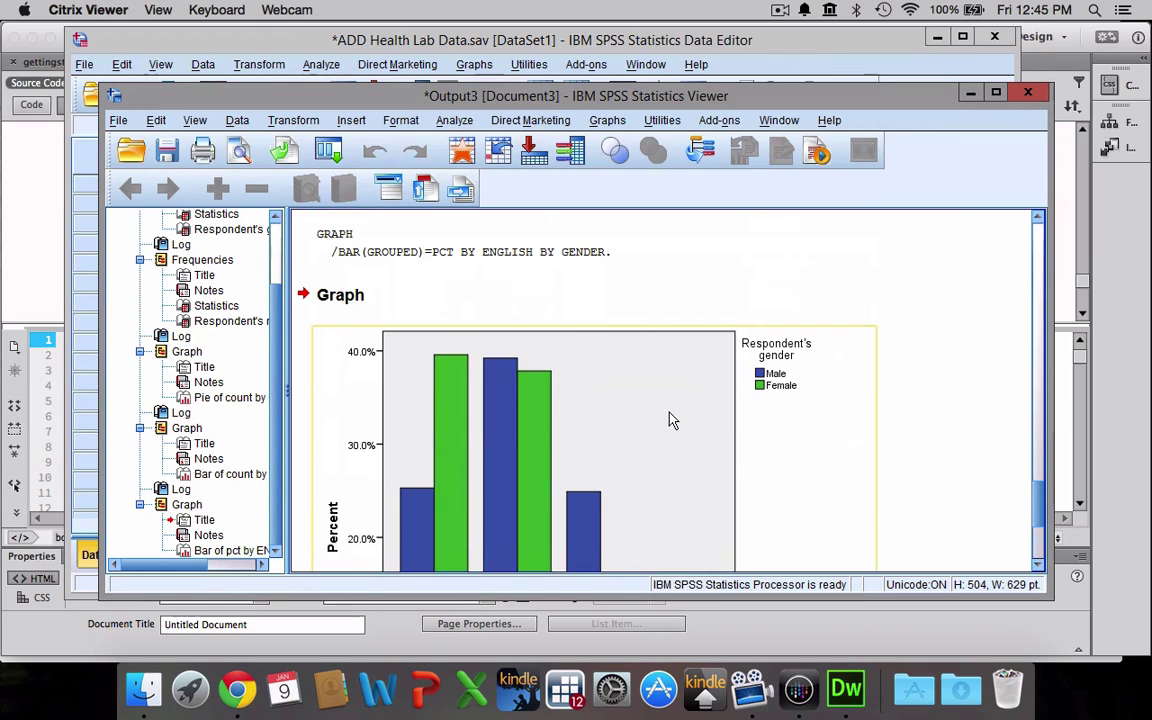
scroll(672, 420, down, 5)
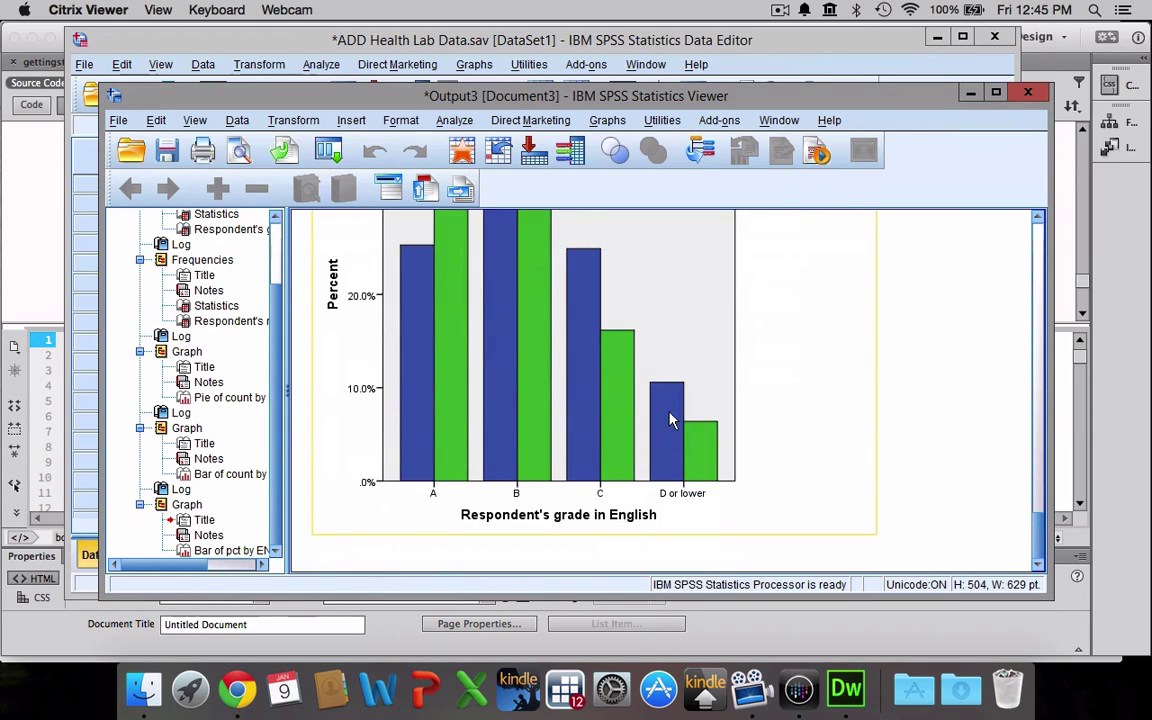
scroll(672, 420, up, 3)
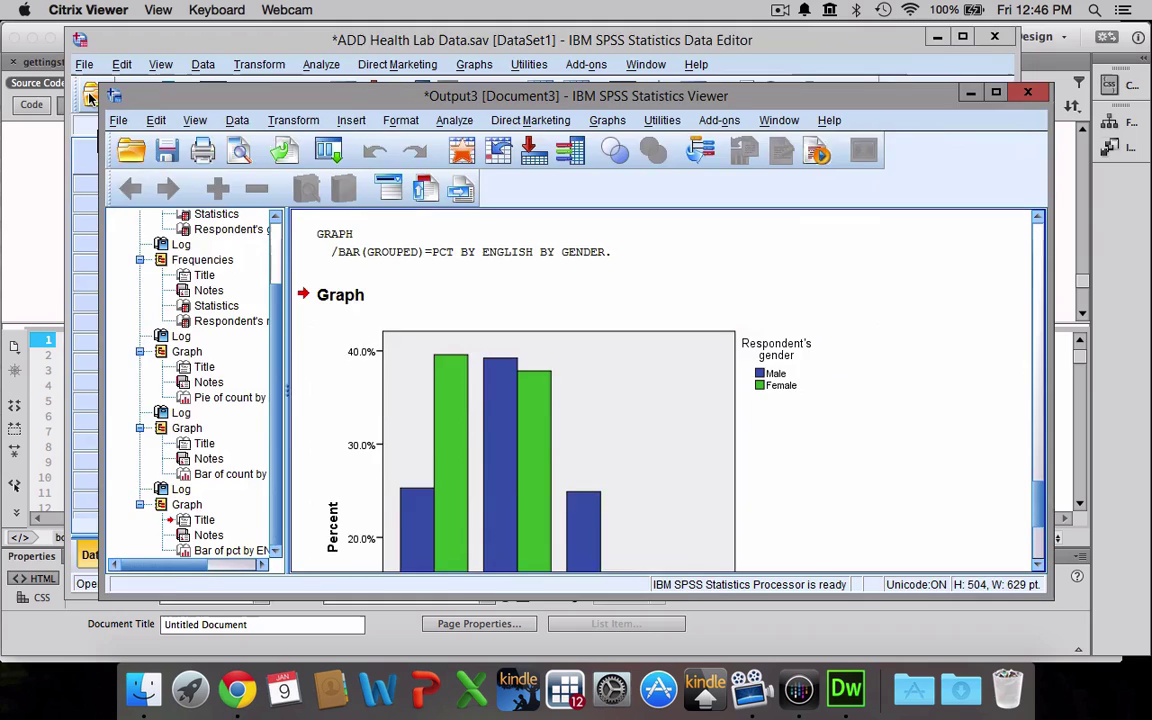
From the Data Editor, open NIS Lab Data.sav as a second dataset.
click(86, 130)
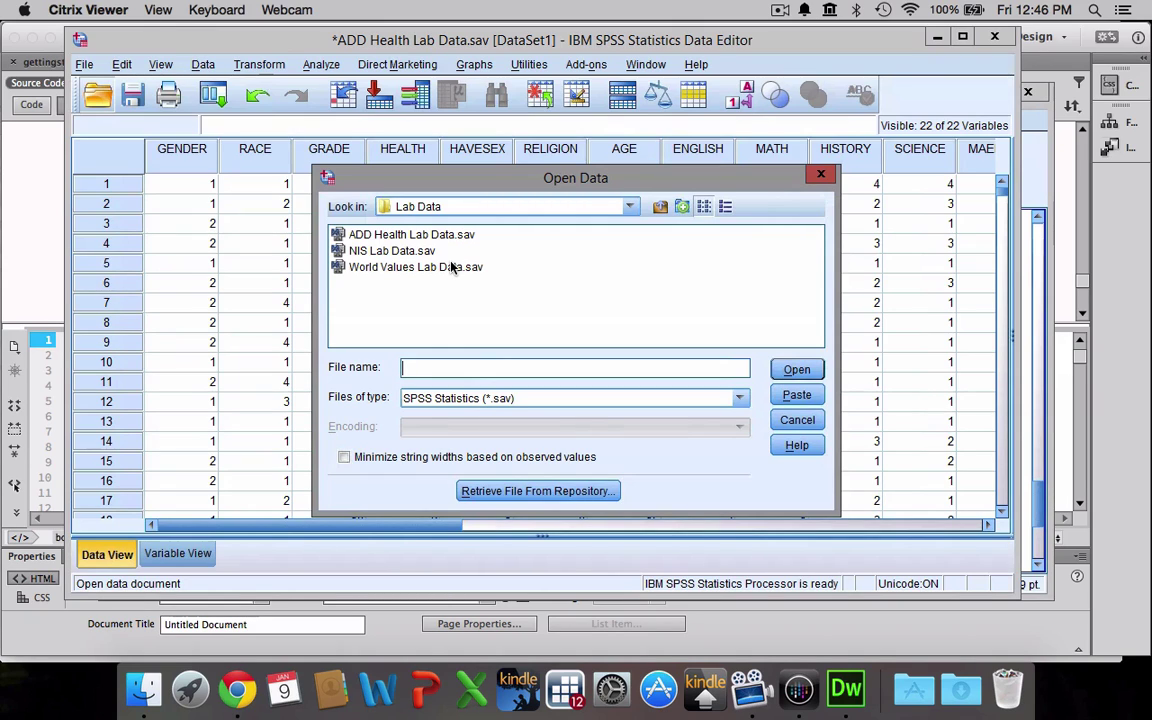
click(362, 256)
double_click(362, 256)
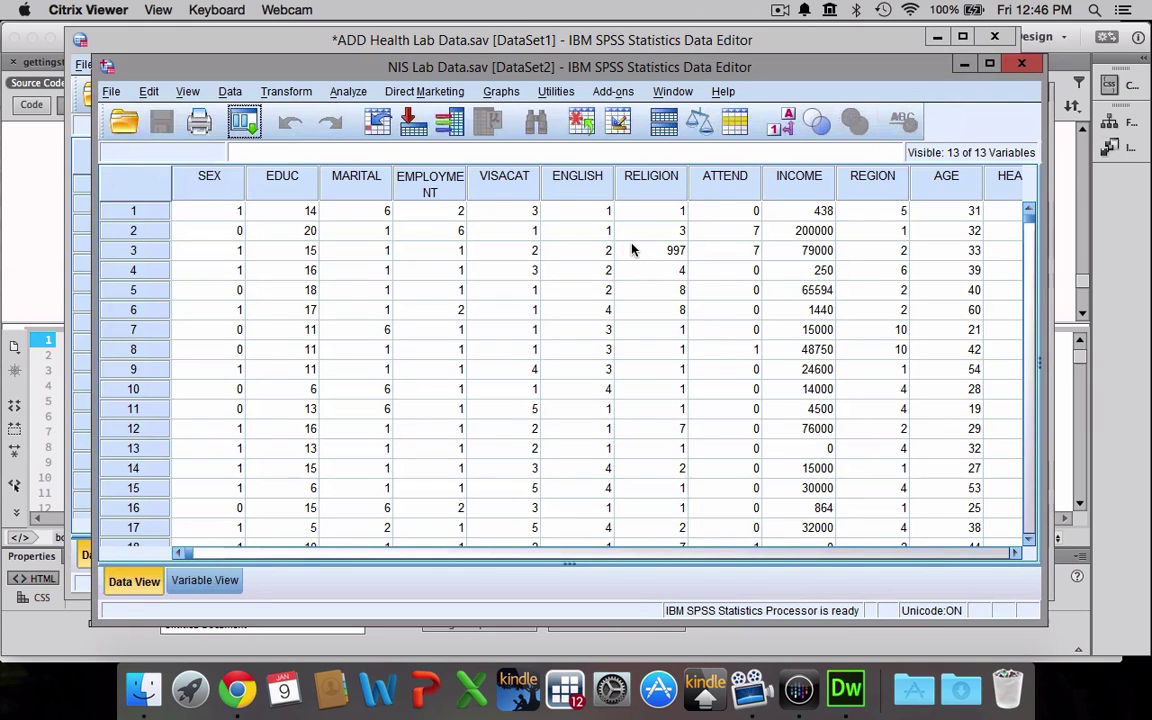
Create a legacy histogram with Years of school completed [EDUC] as the variable.
click(505, 92)
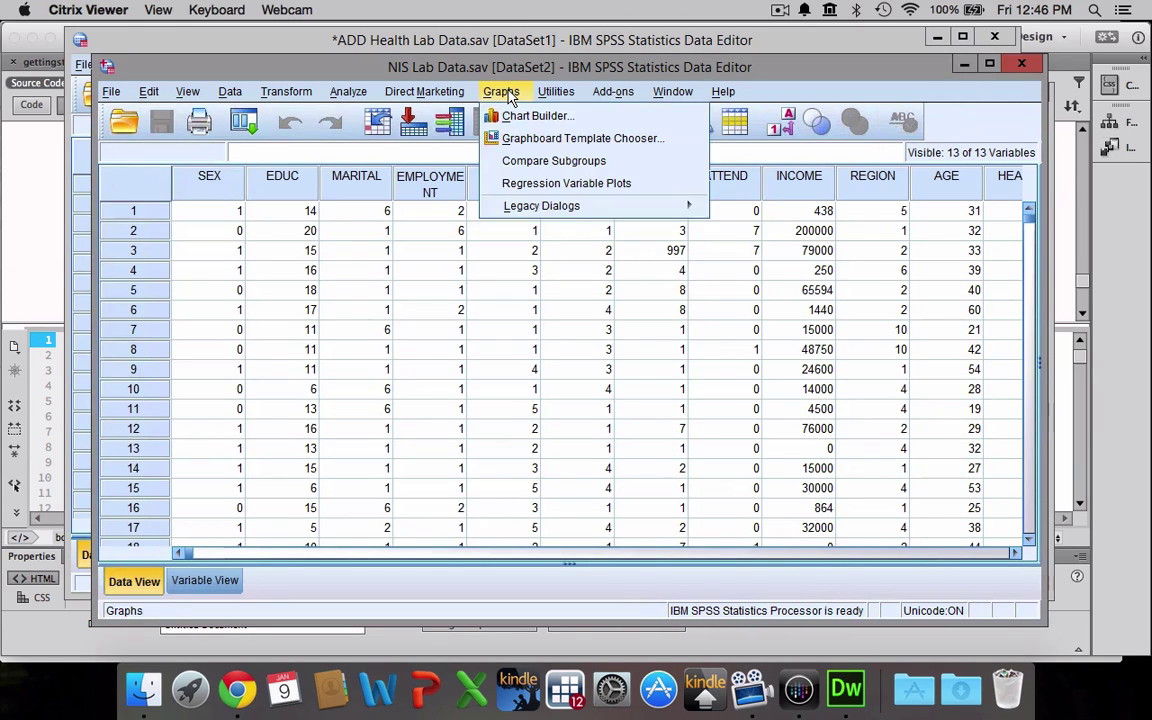
mouse_move(518, 220)
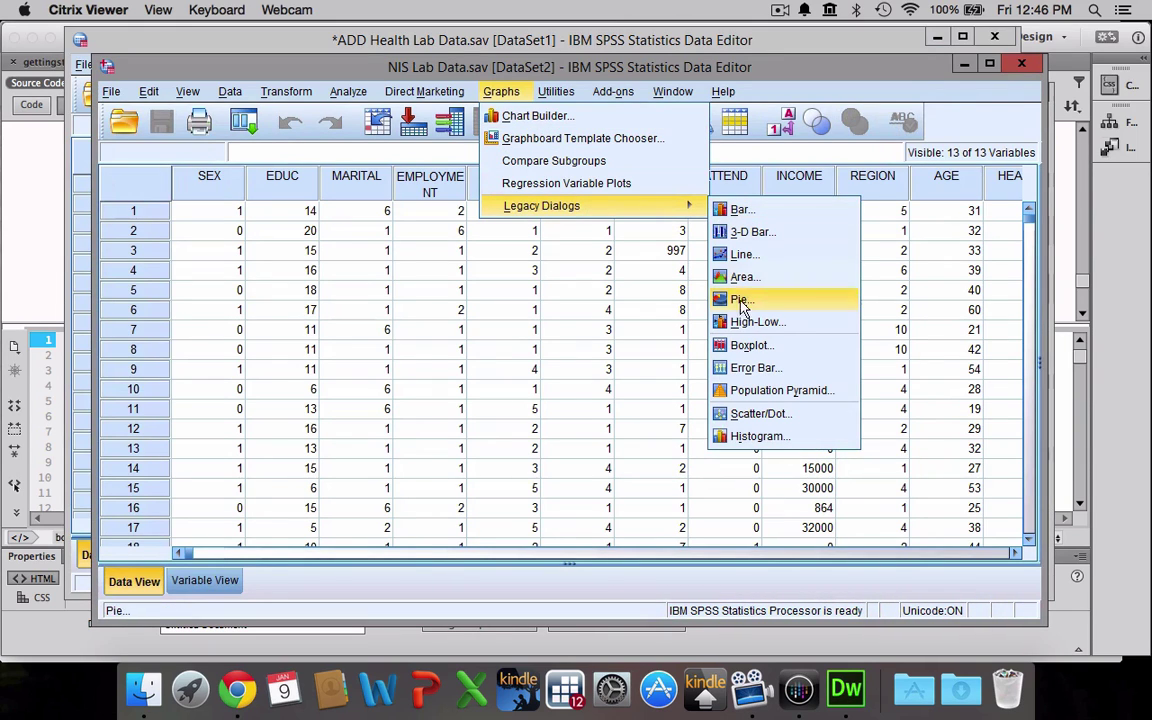
click(743, 439)
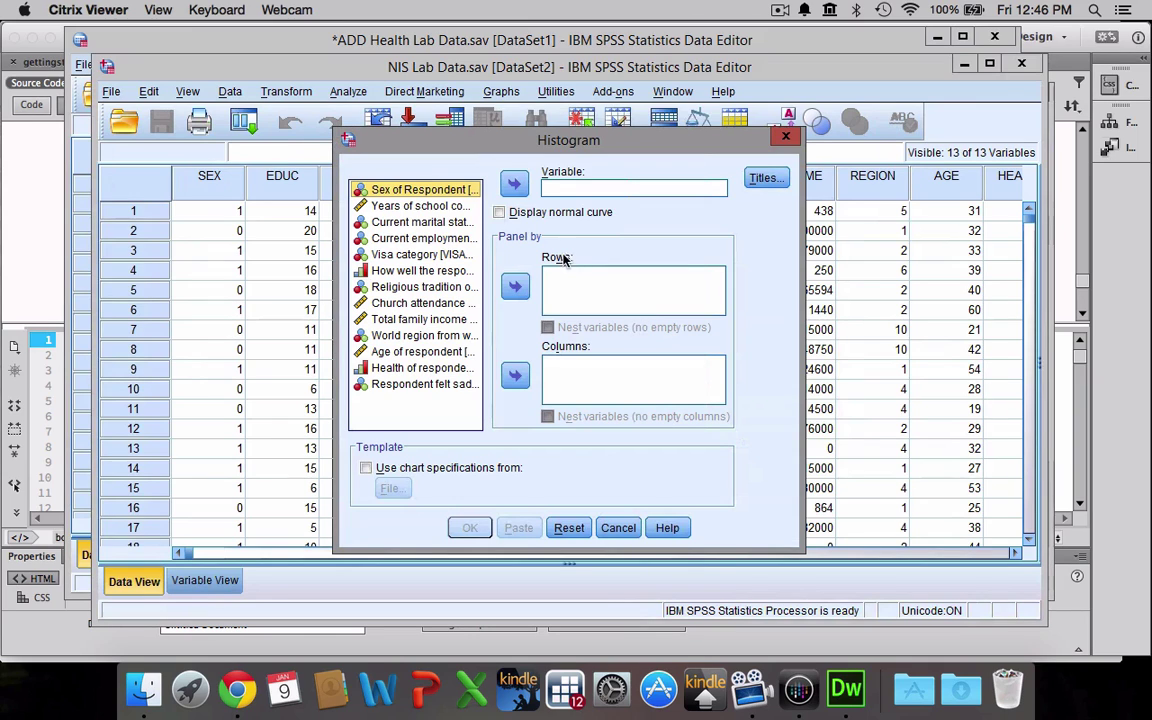
click(396, 207)
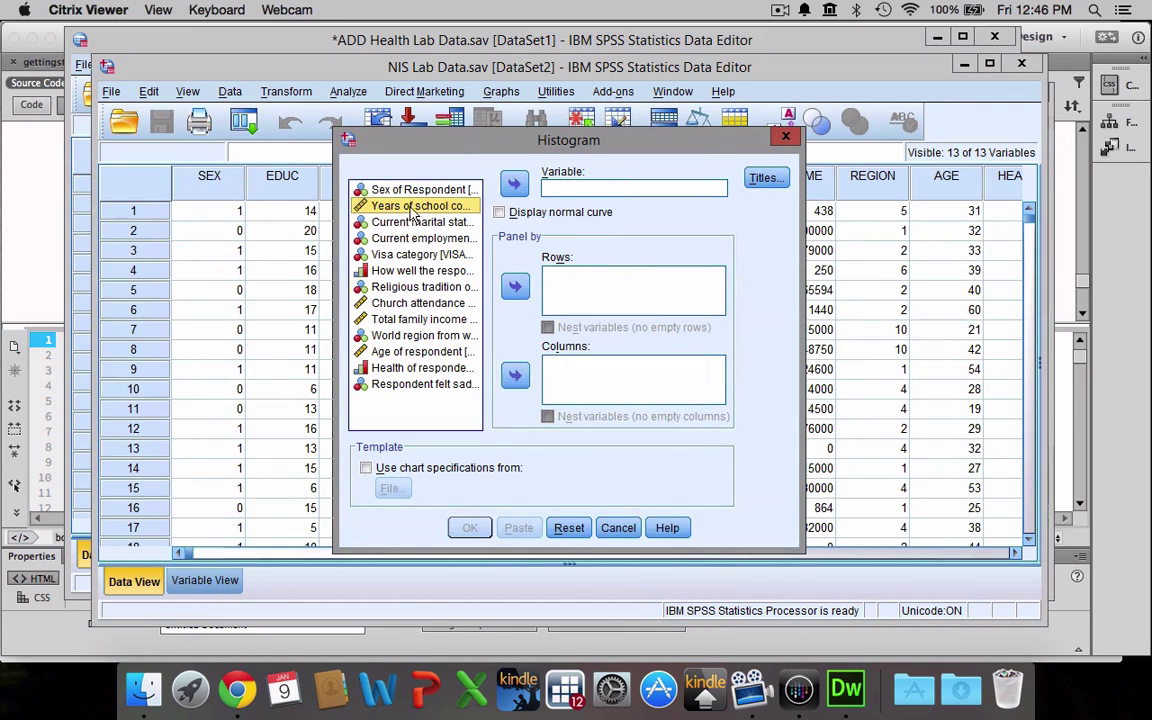
click(514, 186)
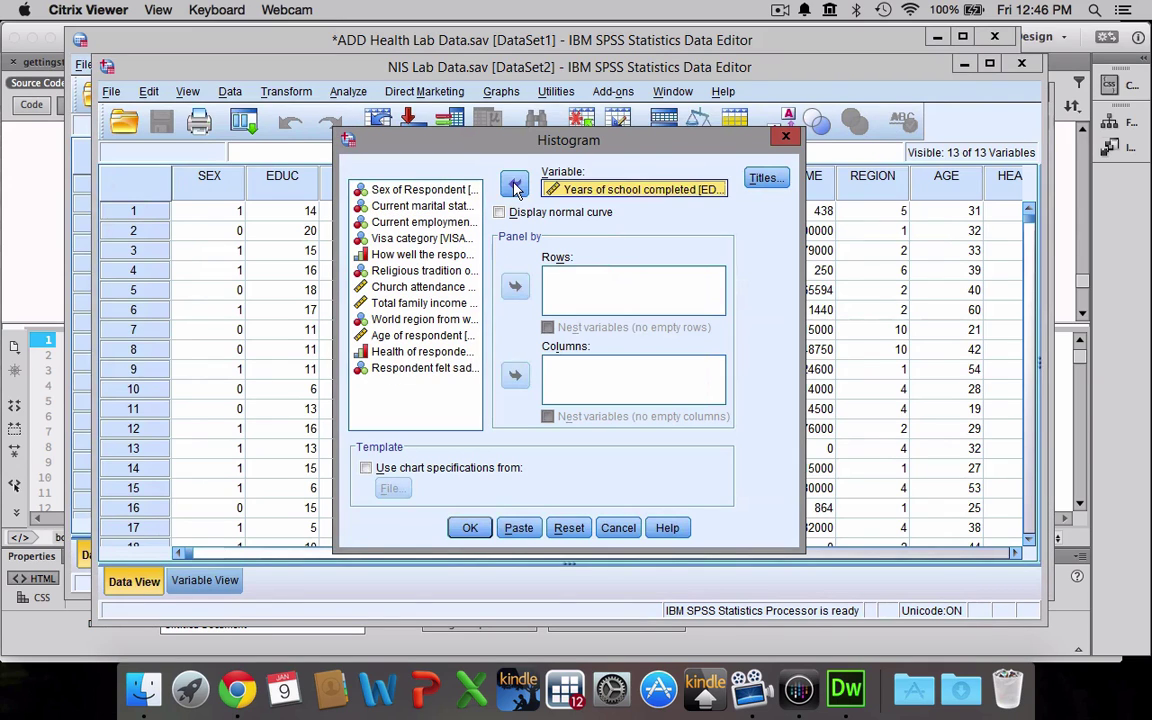
click(468, 528)
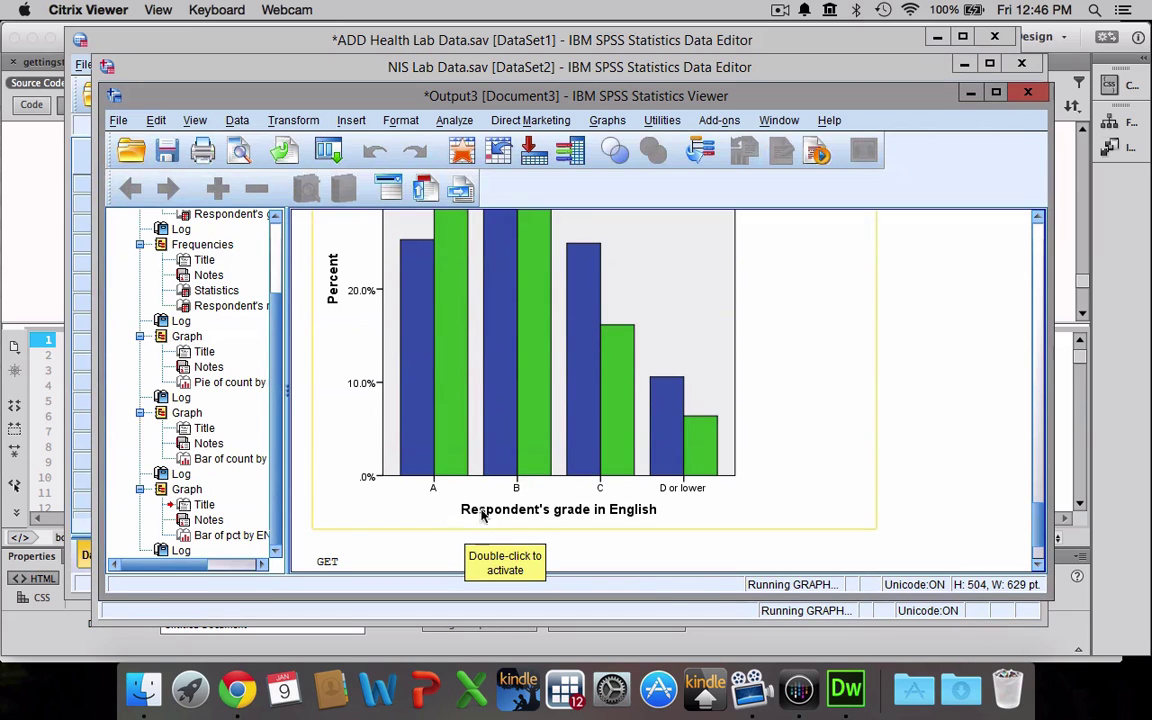
scroll(670, 345, up, 3)
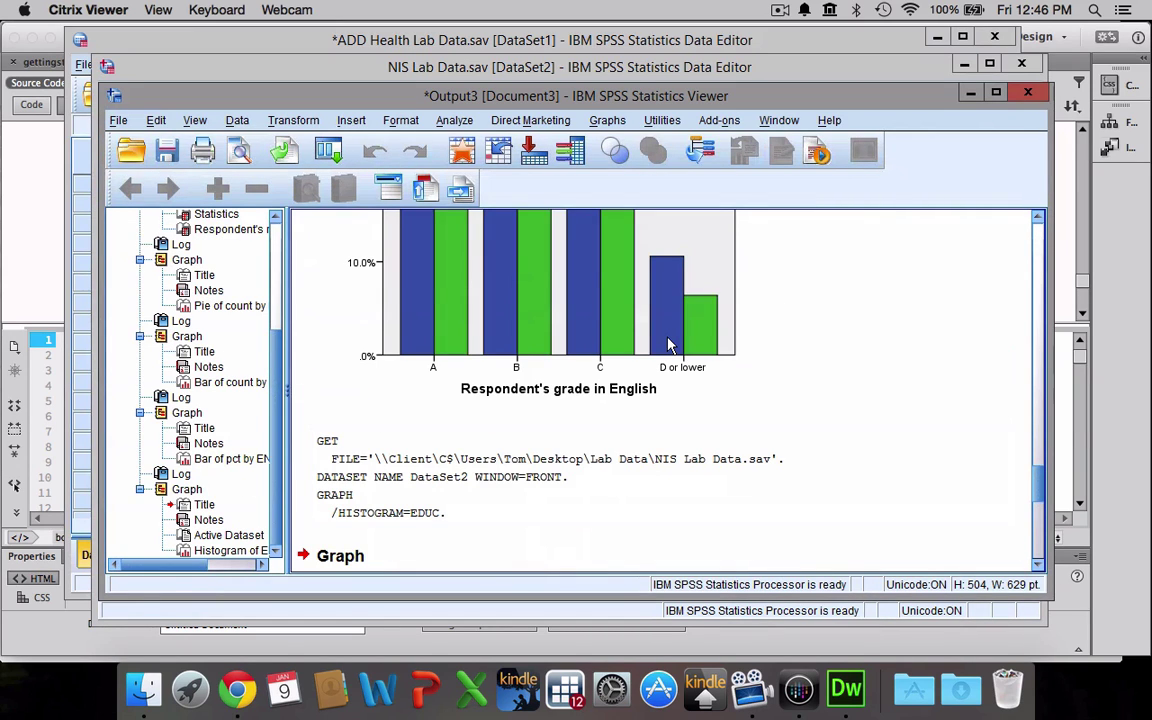
scroll(670, 345, down, 3)
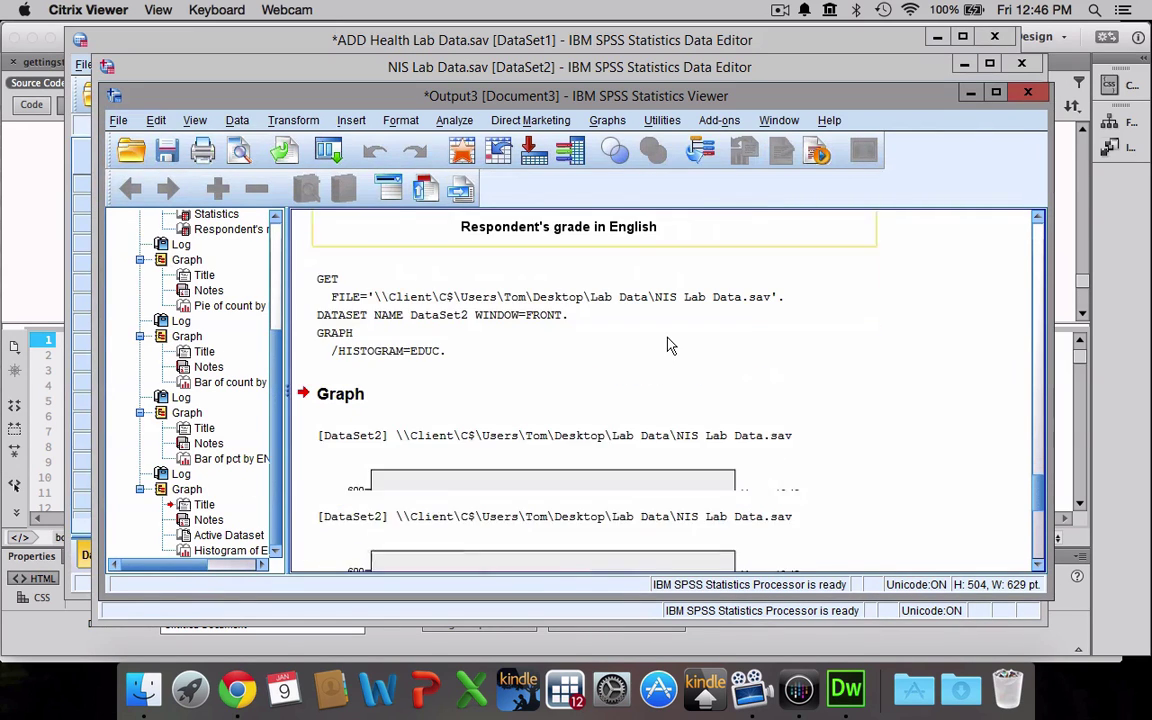
scroll(670, 345, down, 7)
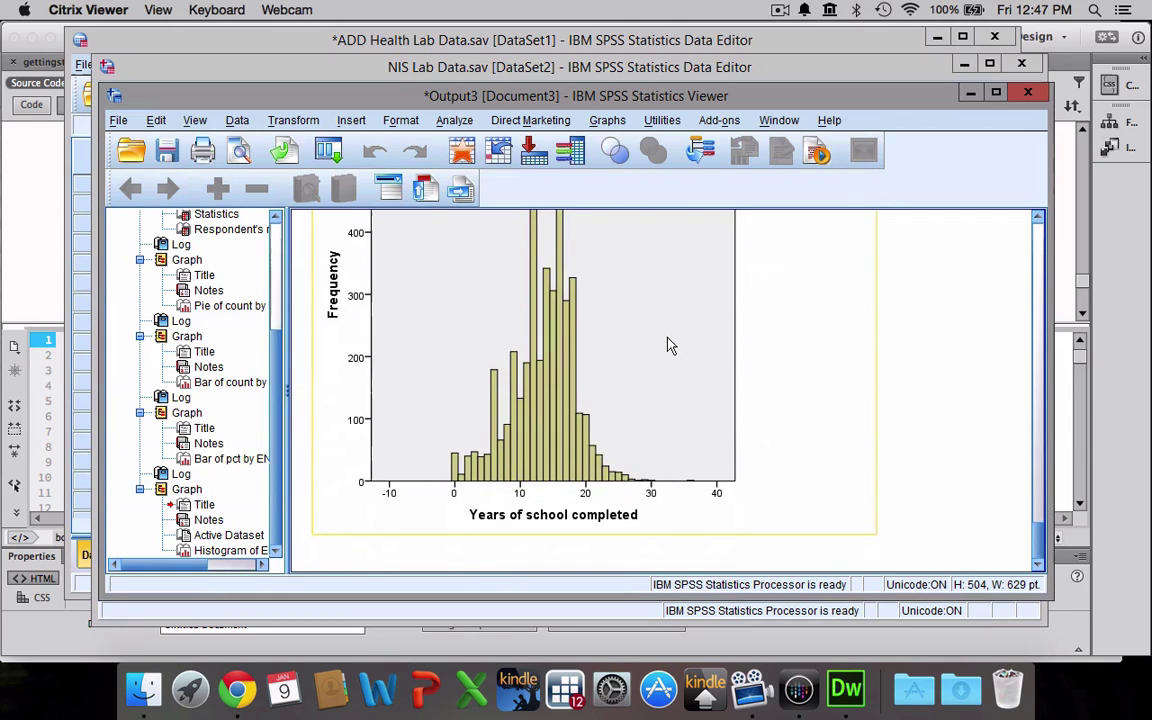
scroll(670, 345, up, 3)
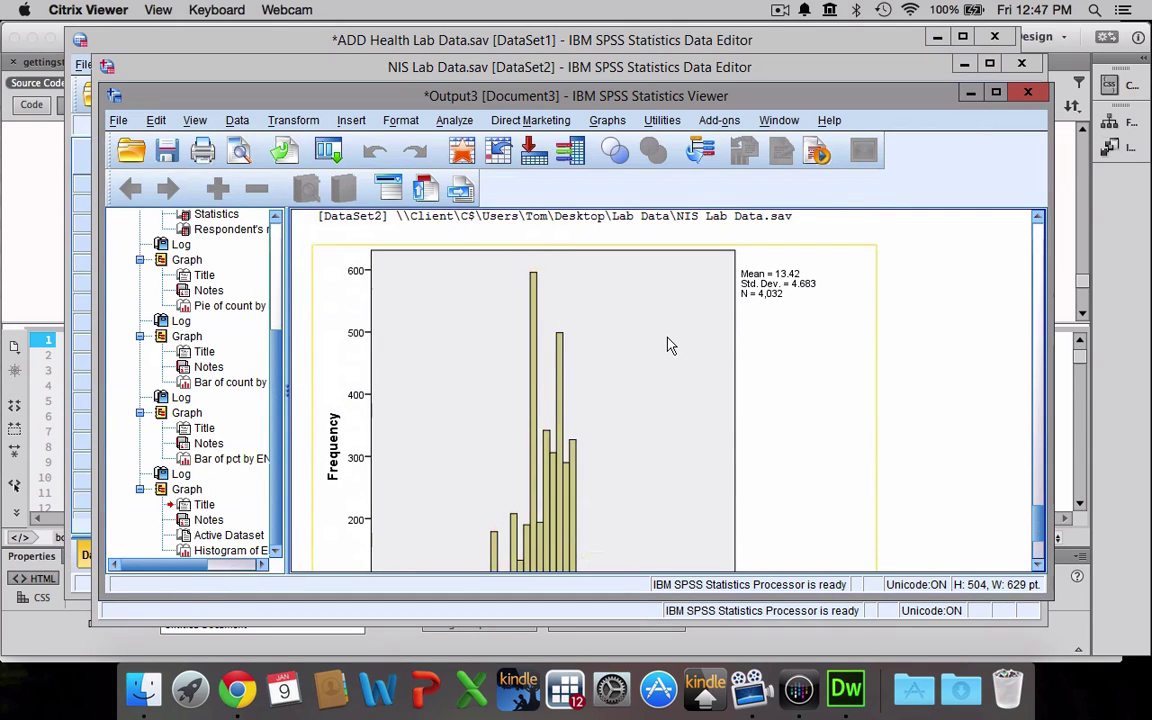
scroll(670, 345, down, 3)
scroll(670, 345, up, 9)
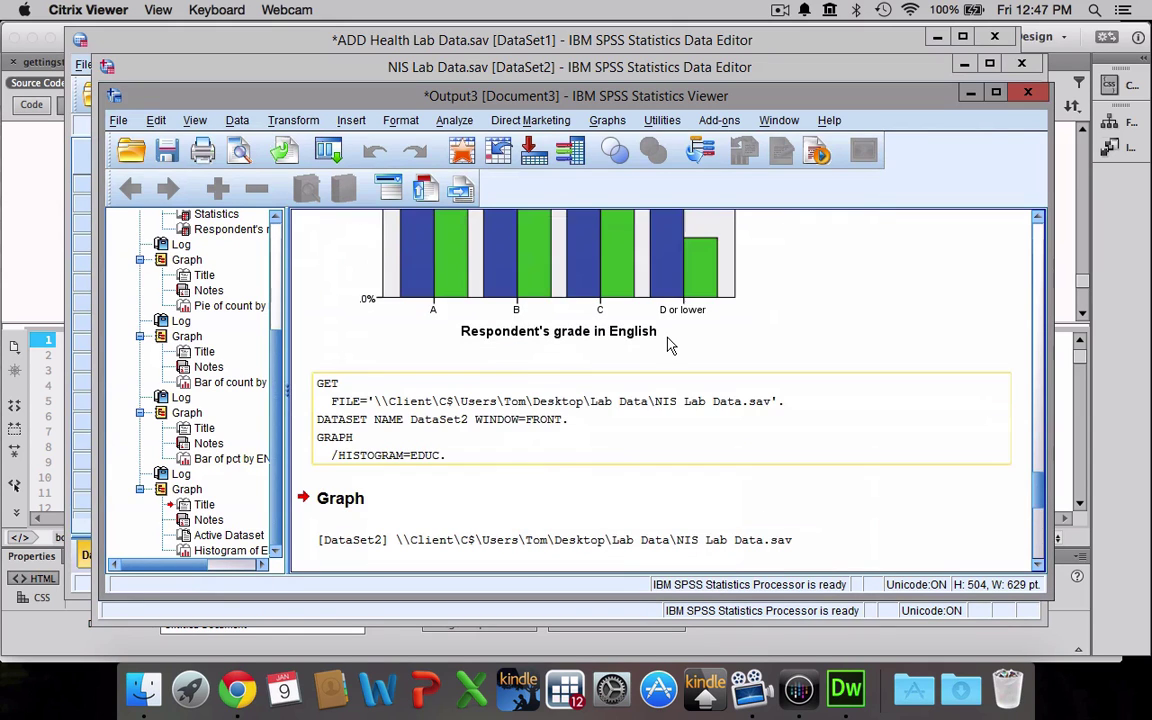
scroll(670, 345, down, 9)
scroll(670, 345, up, 3)
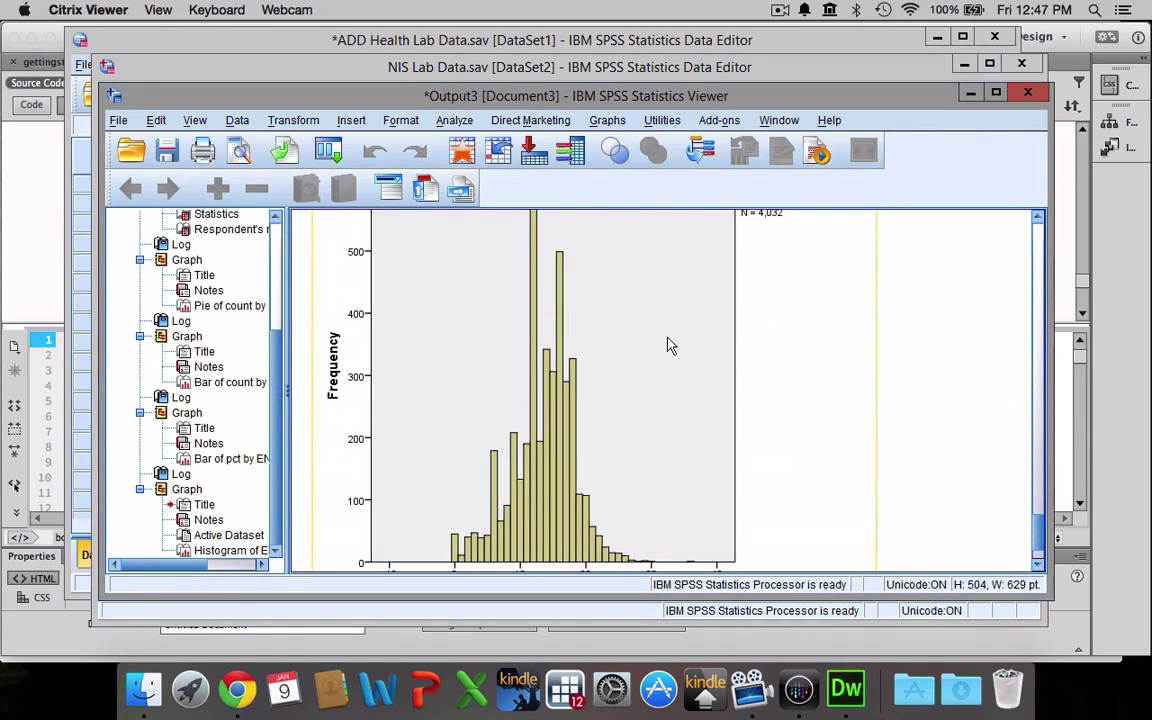
scroll(670, 345, up, 3)
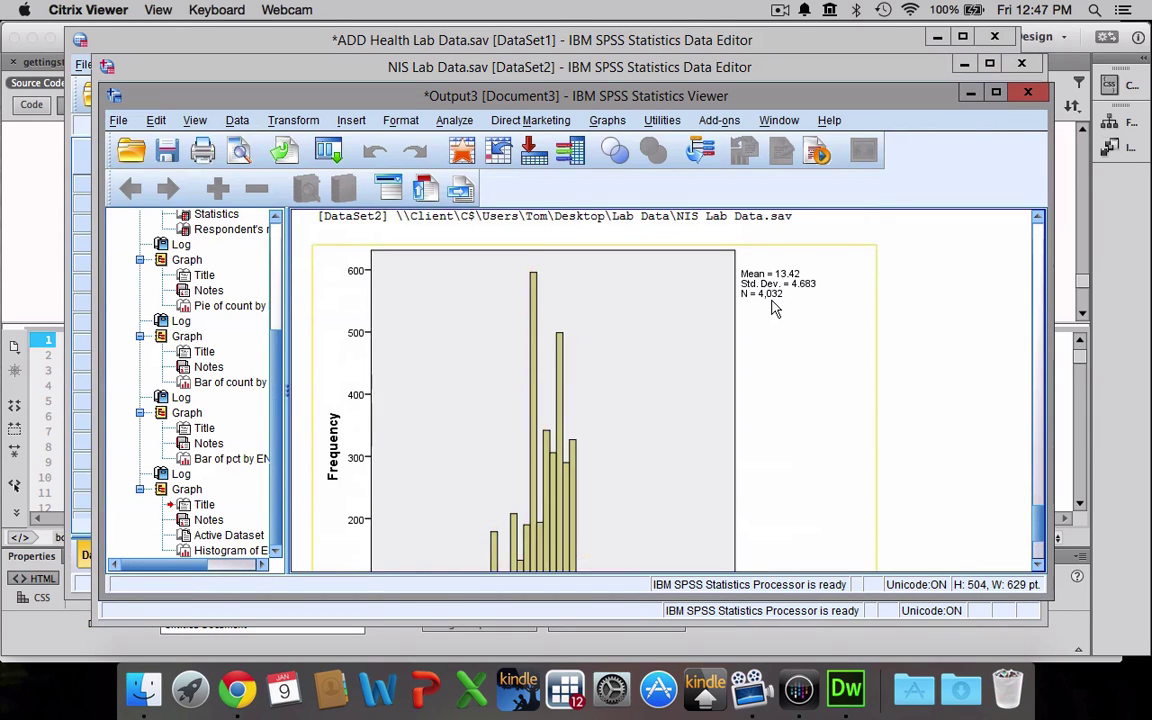
scroll(771, 309, down, 2)
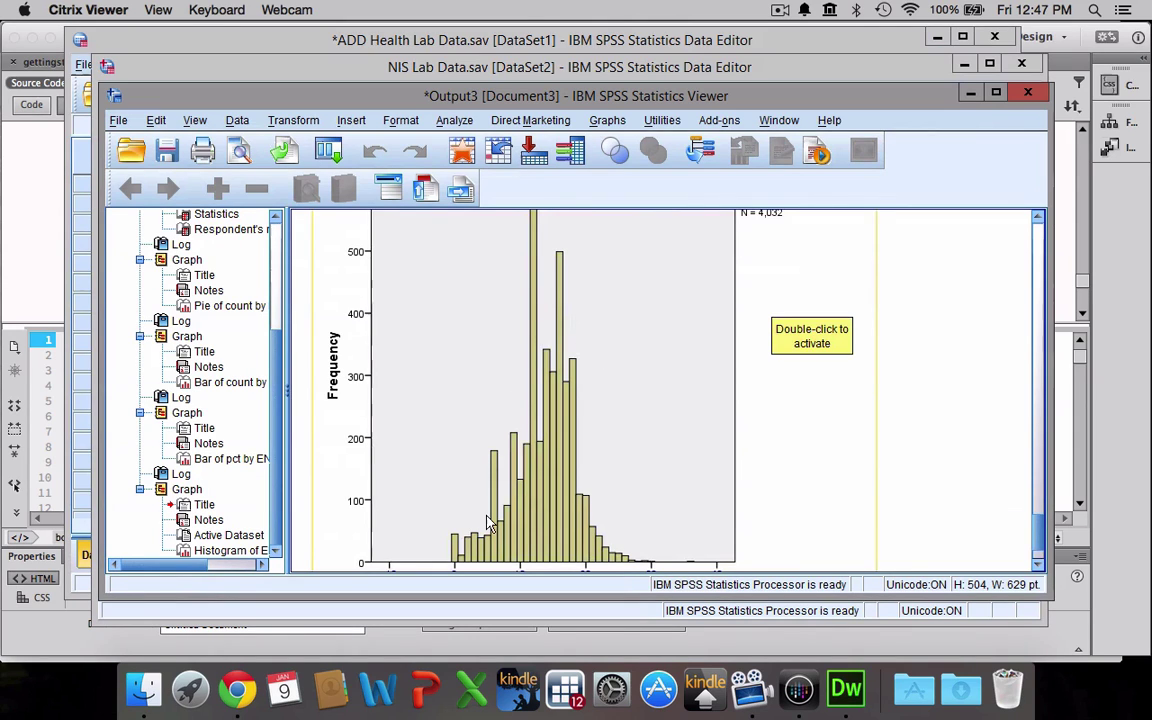
scroll(488, 523, up, 5)
scroll(488, 523, up, 7)
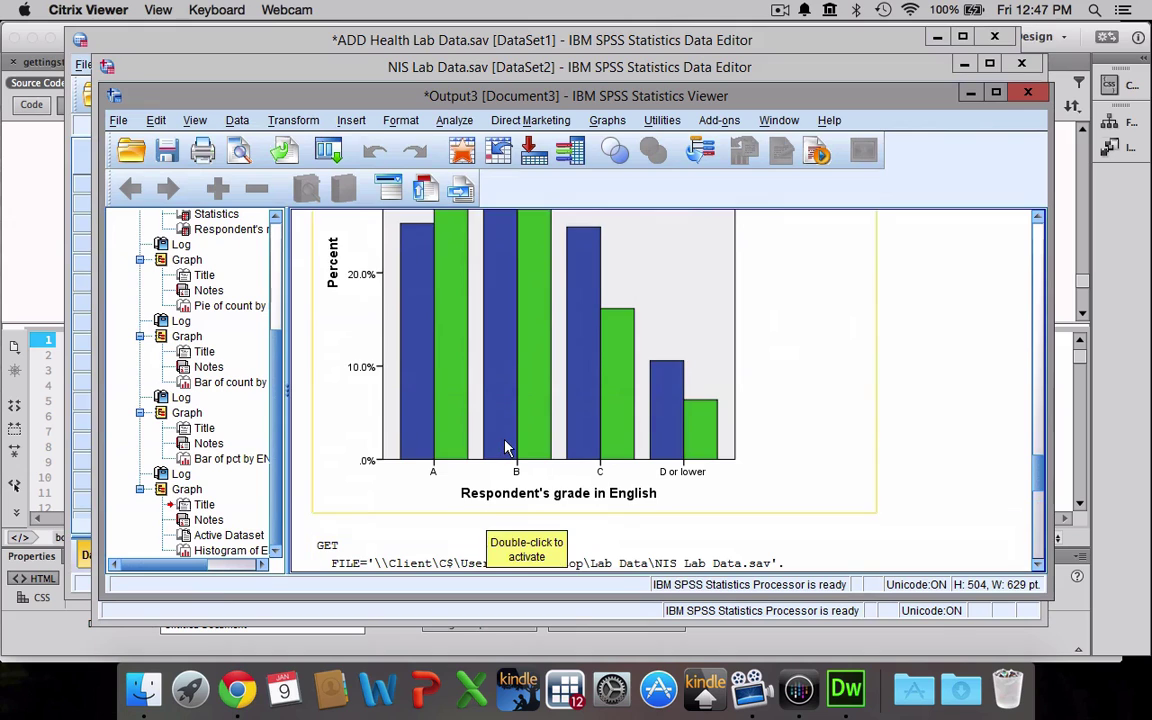
scroll(505, 450, down, 13)
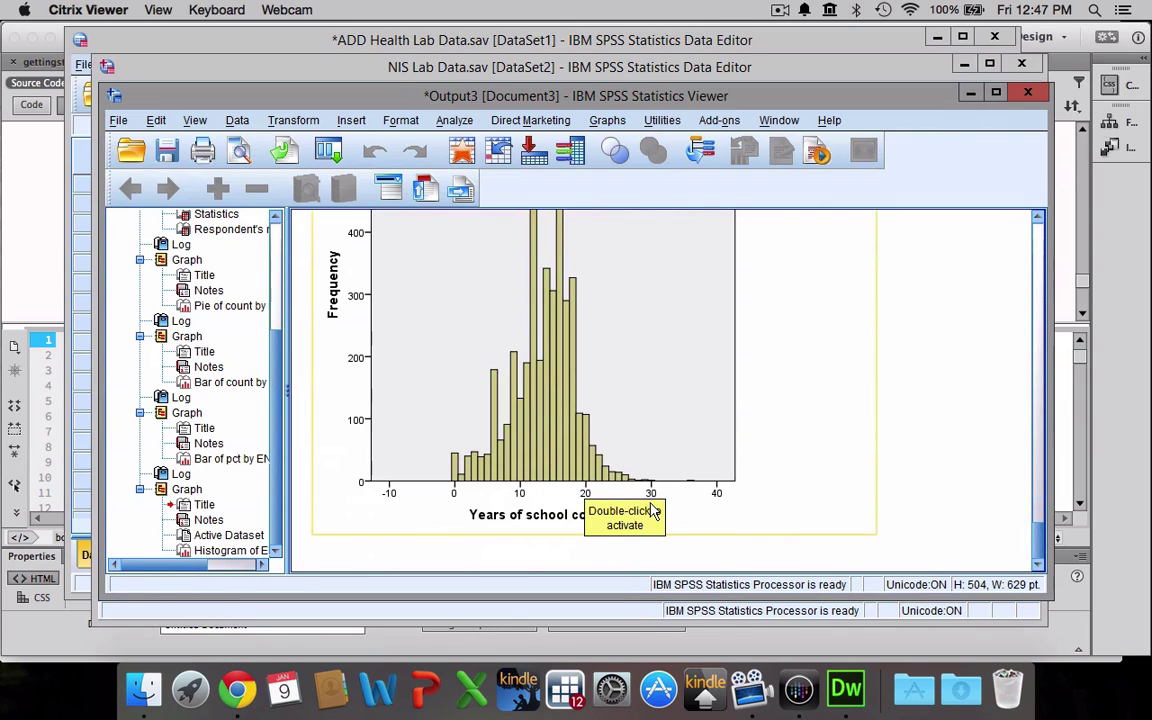
scroll(653, 511, up, 2)
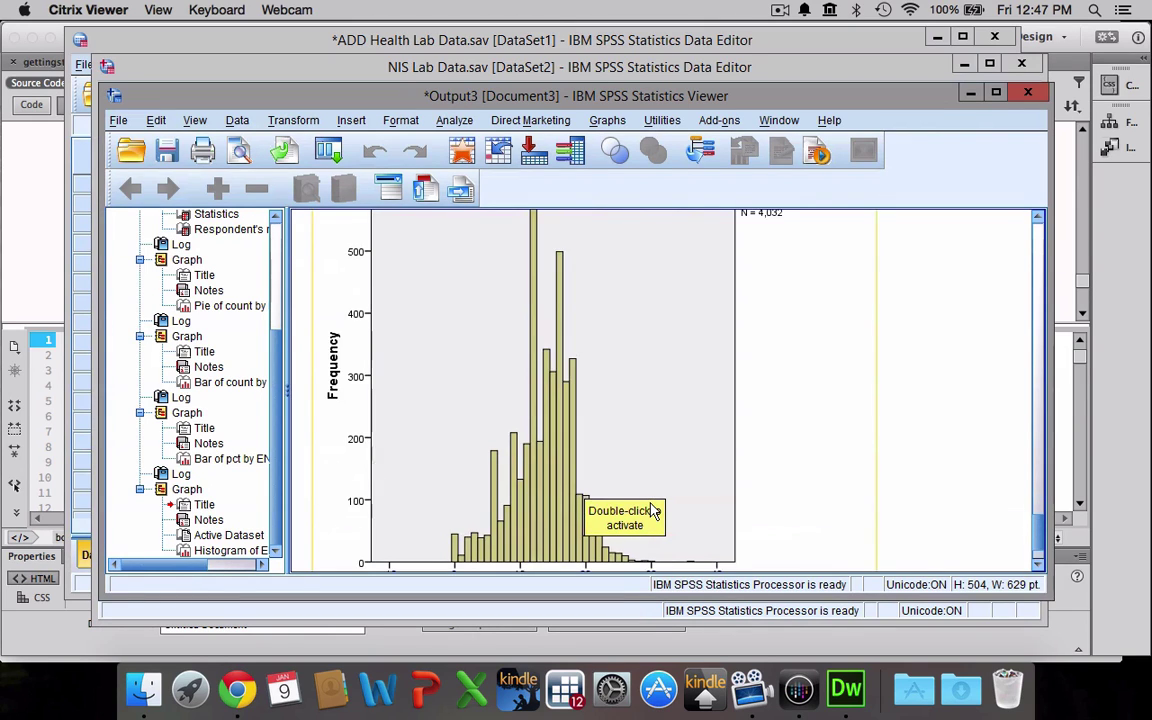
scroll(653, 511, up, 10)
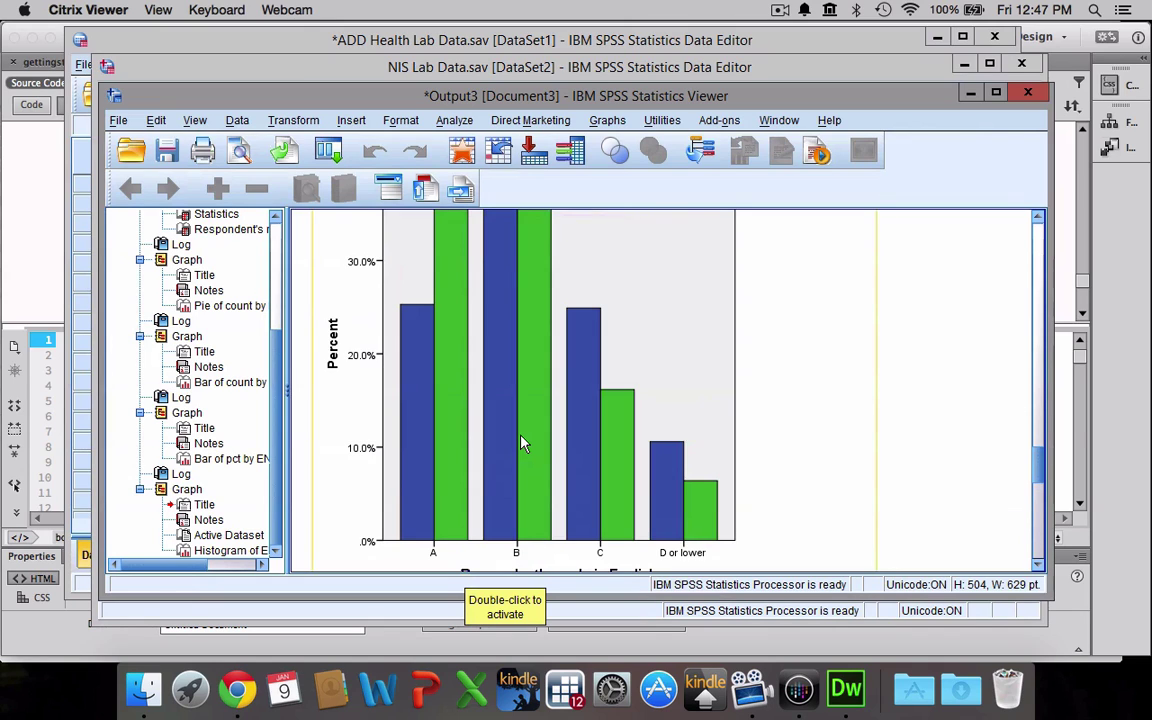
scroll(520, 443, down, 3)
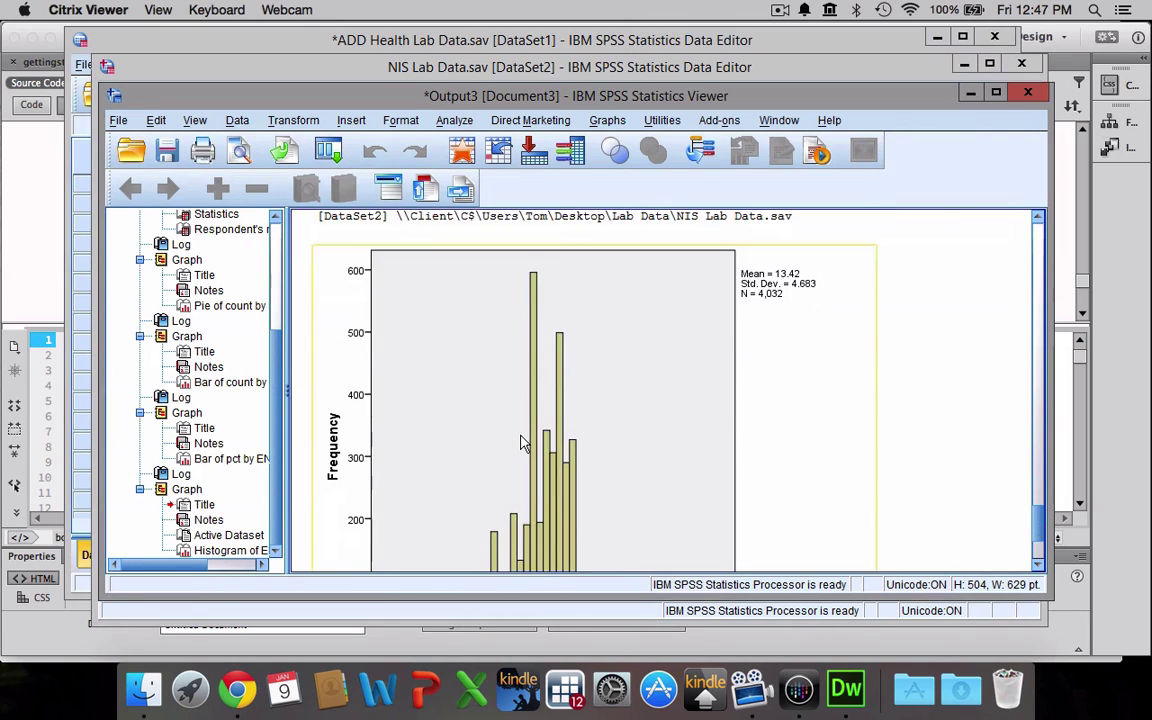
scroll(520, 443, down, 3)
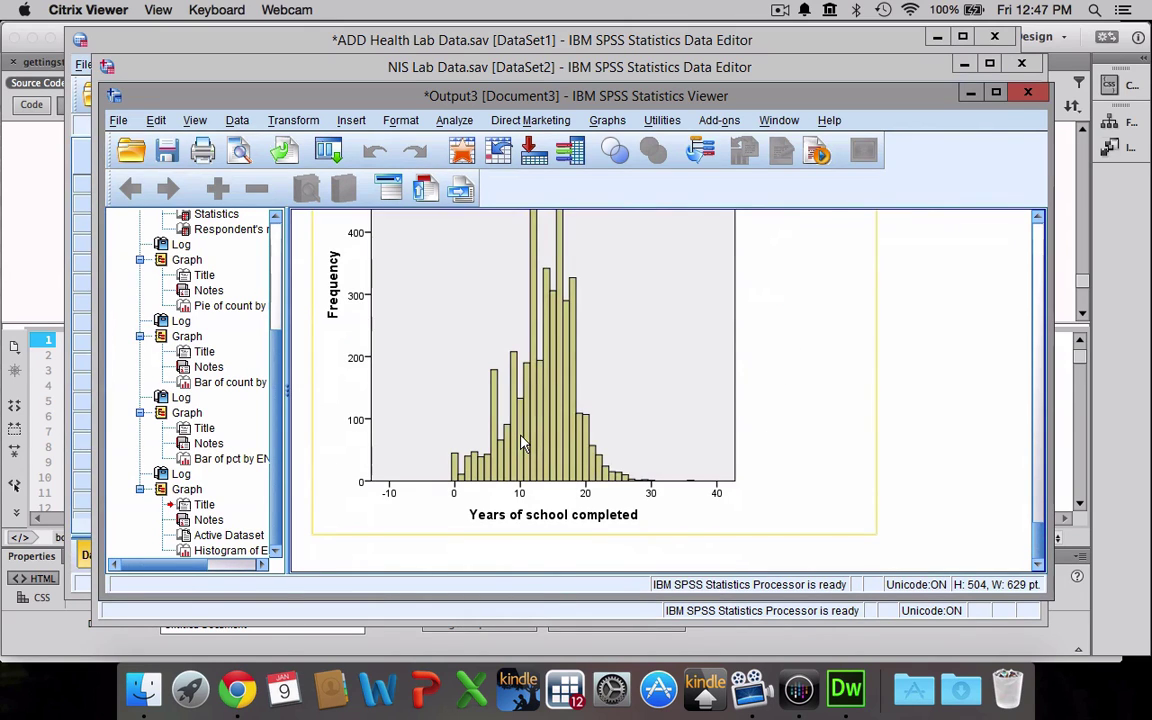